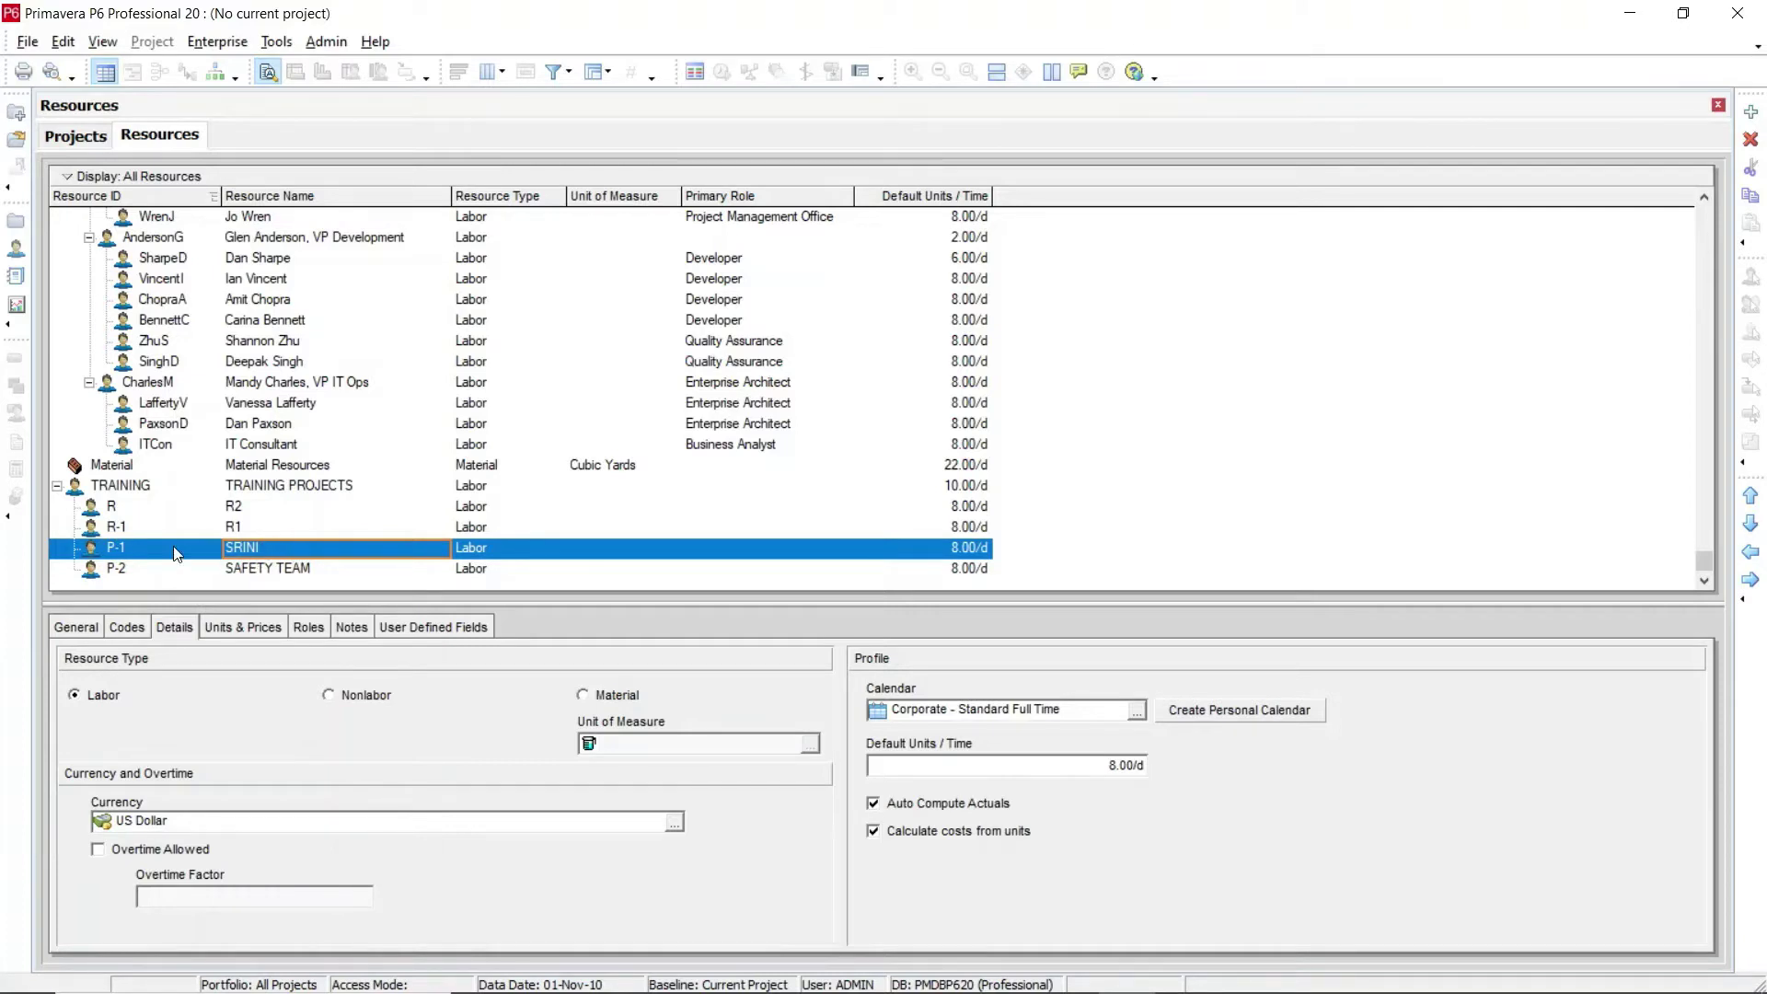
Add a personal resource calendar for resource P-1 of the TRAINING group in the resource calendars list
left_click(177, 552)
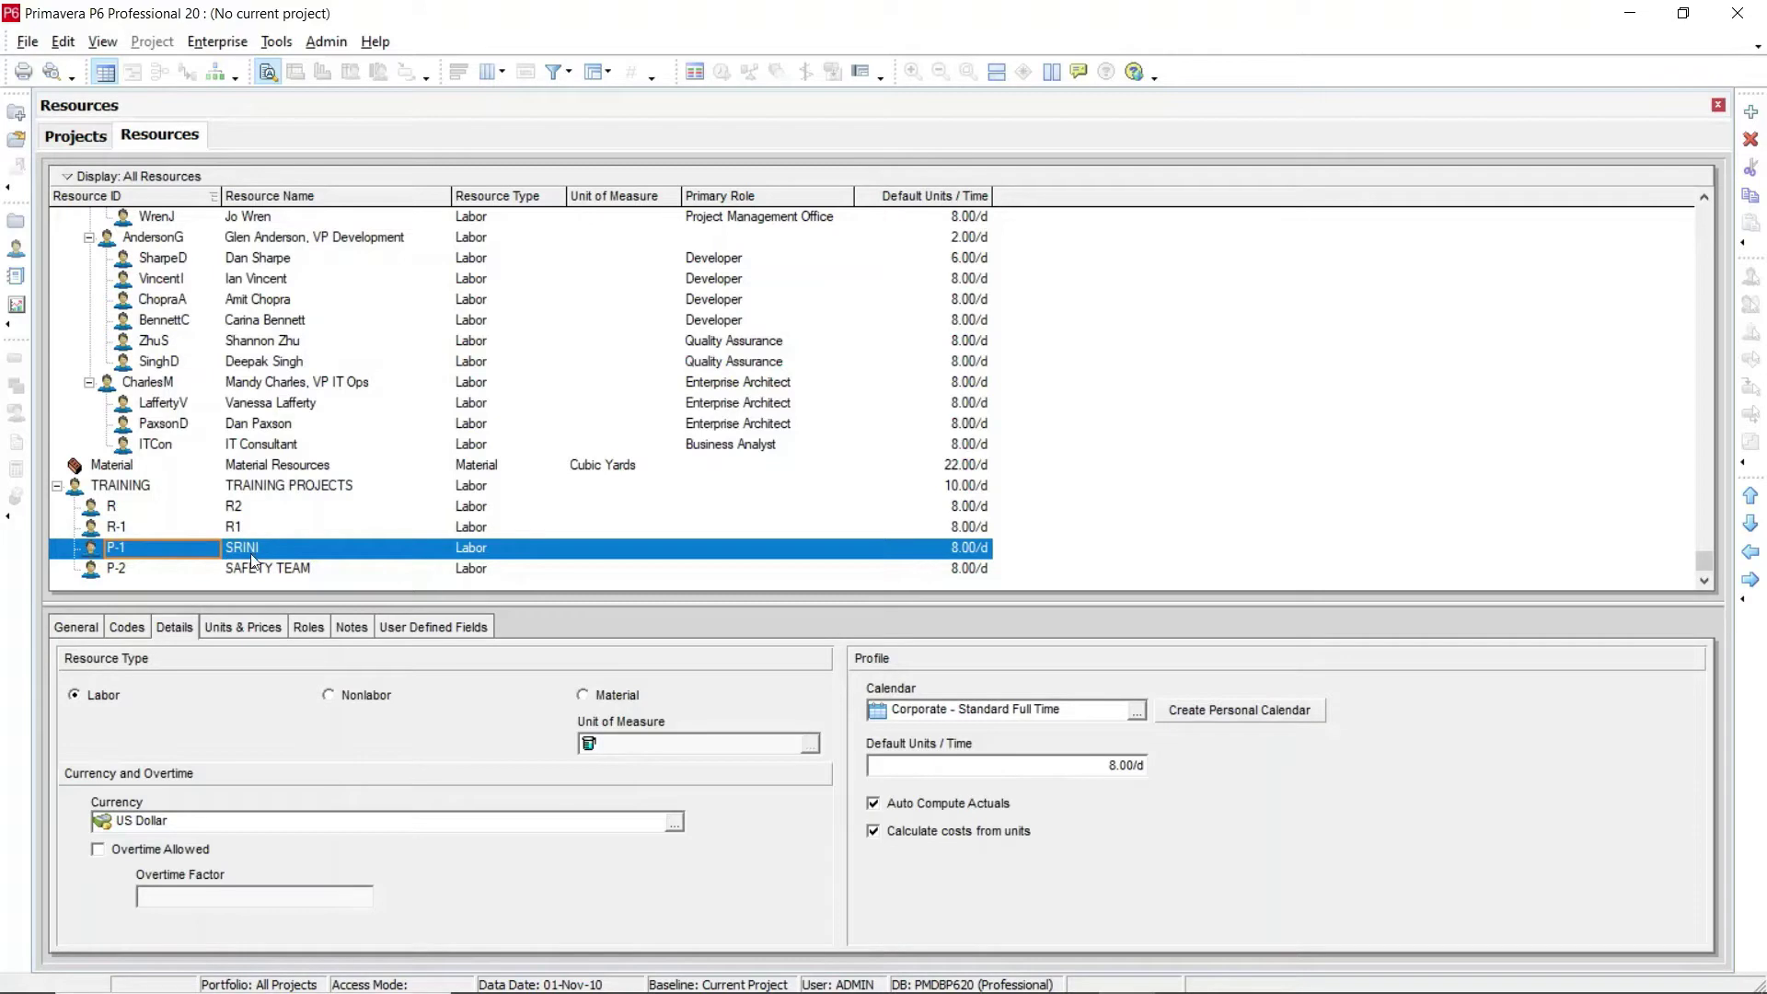
left_click(202, 46)
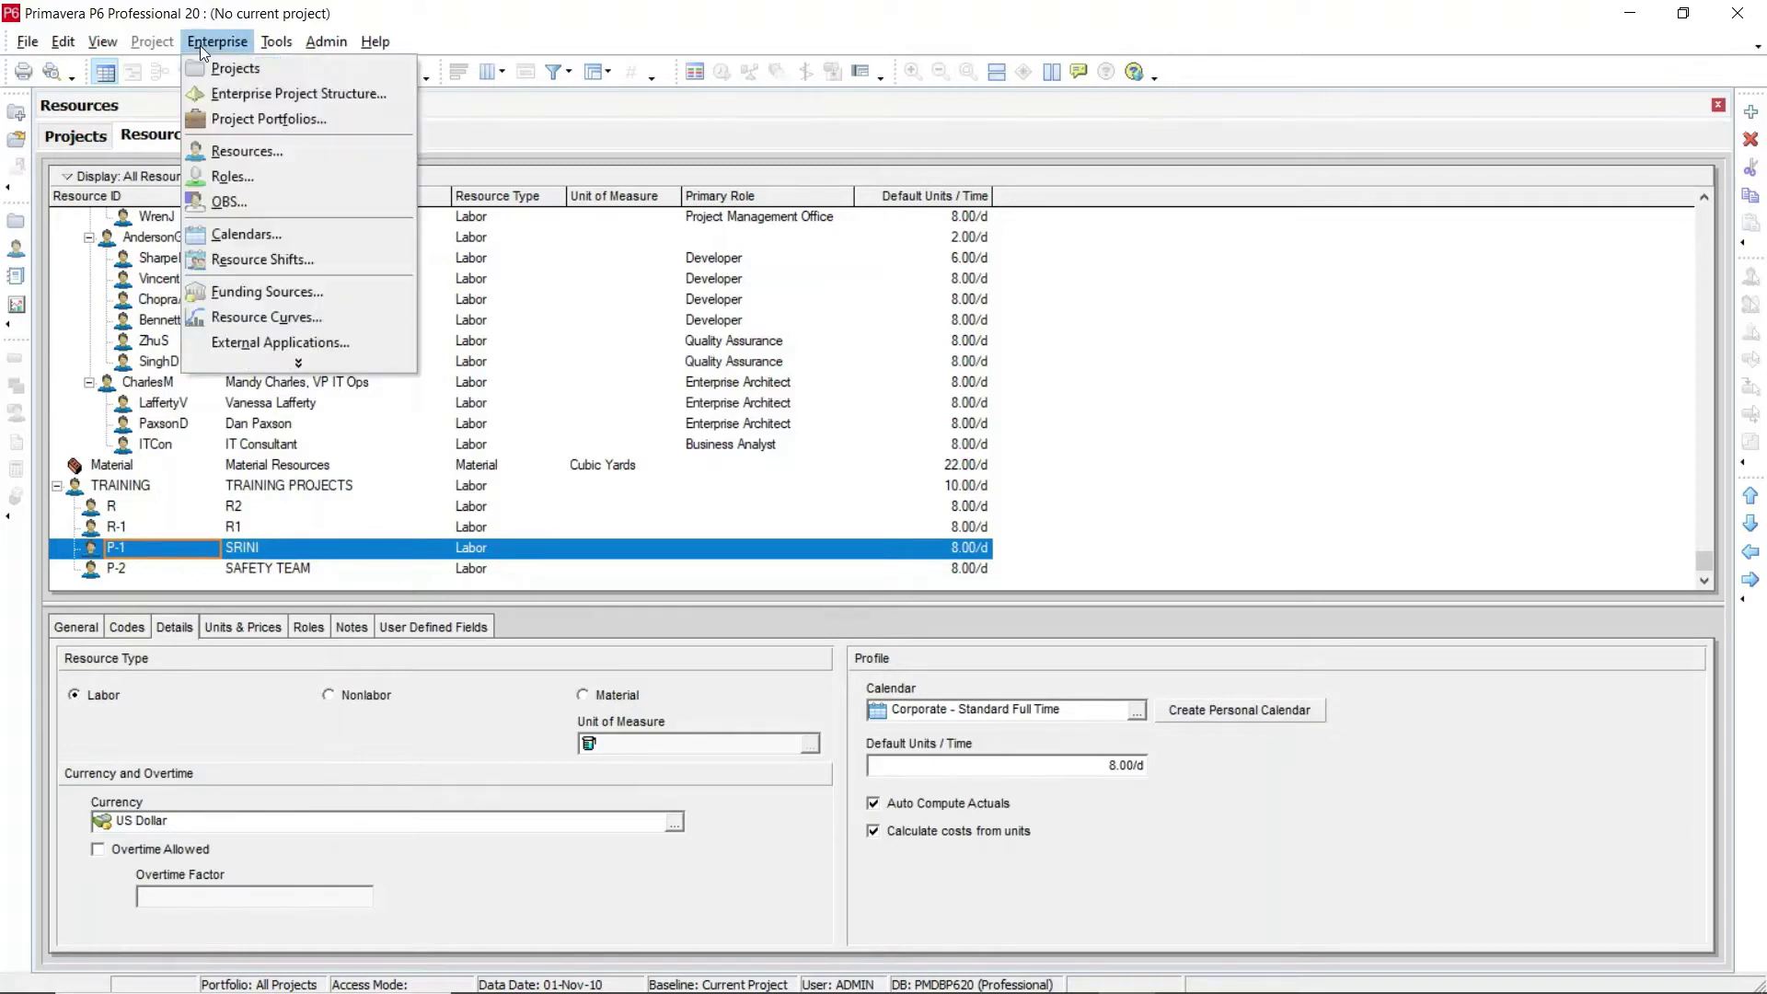
left_click(248, 234)
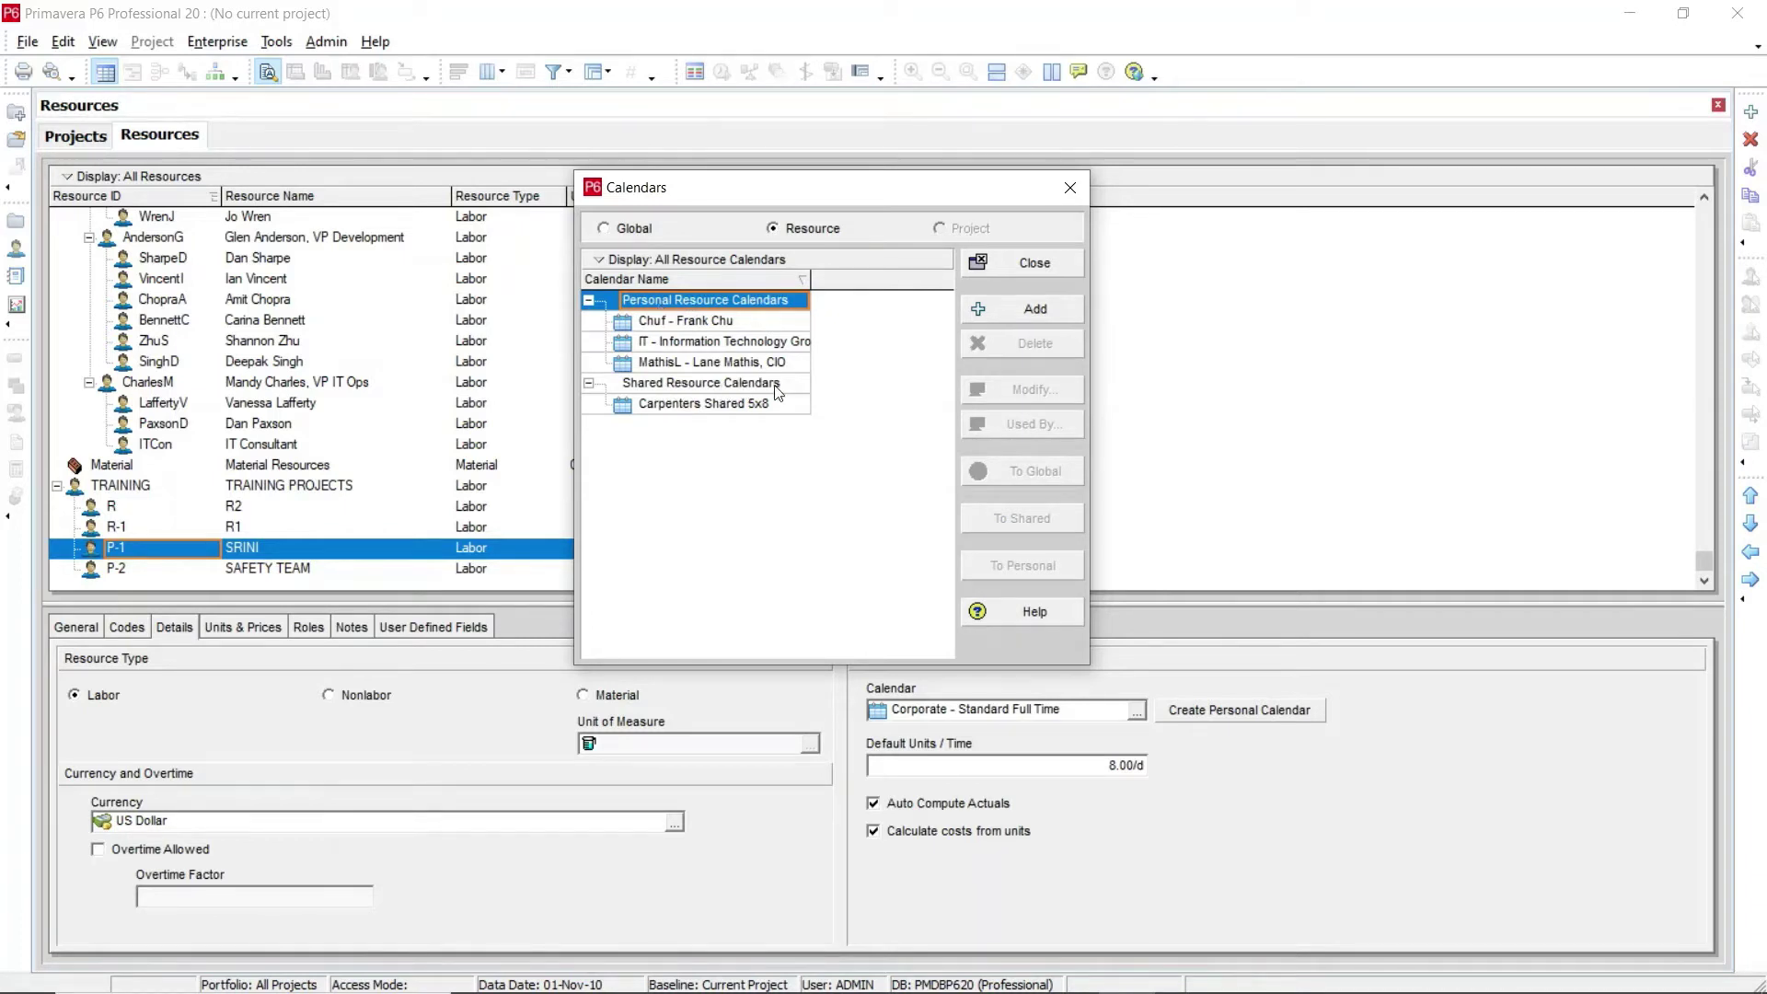
left_click(723, 361)
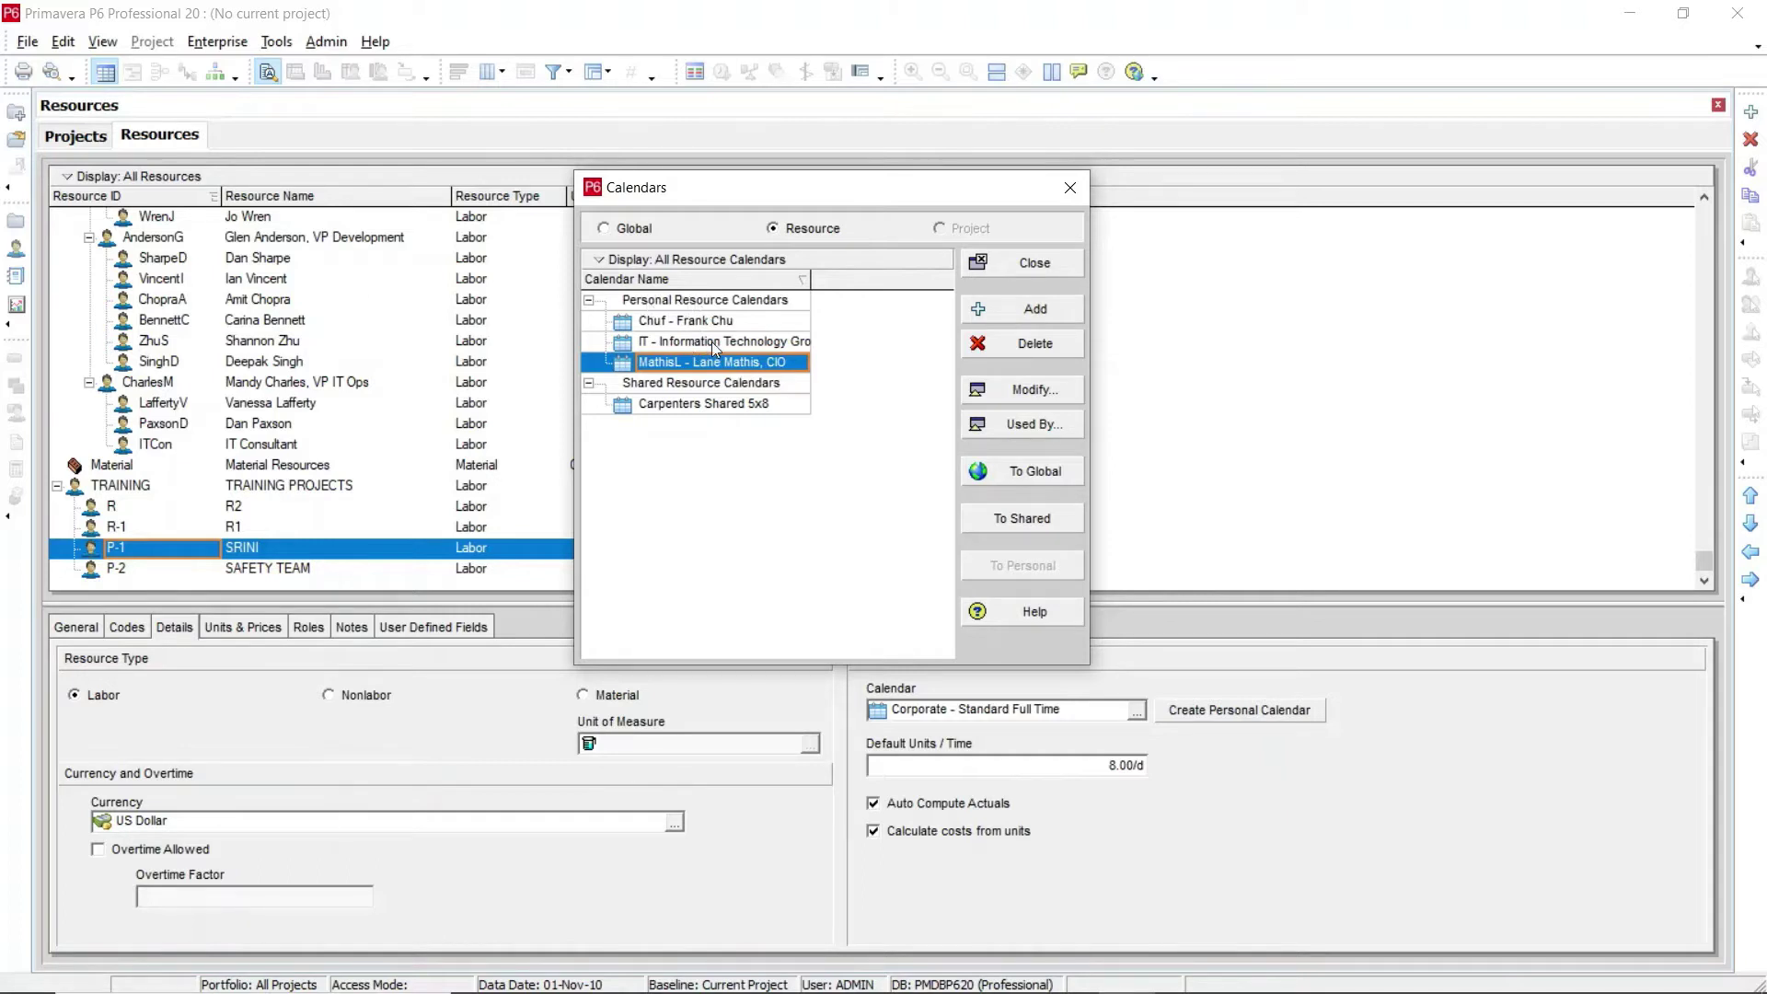
left_click(1021, 313)
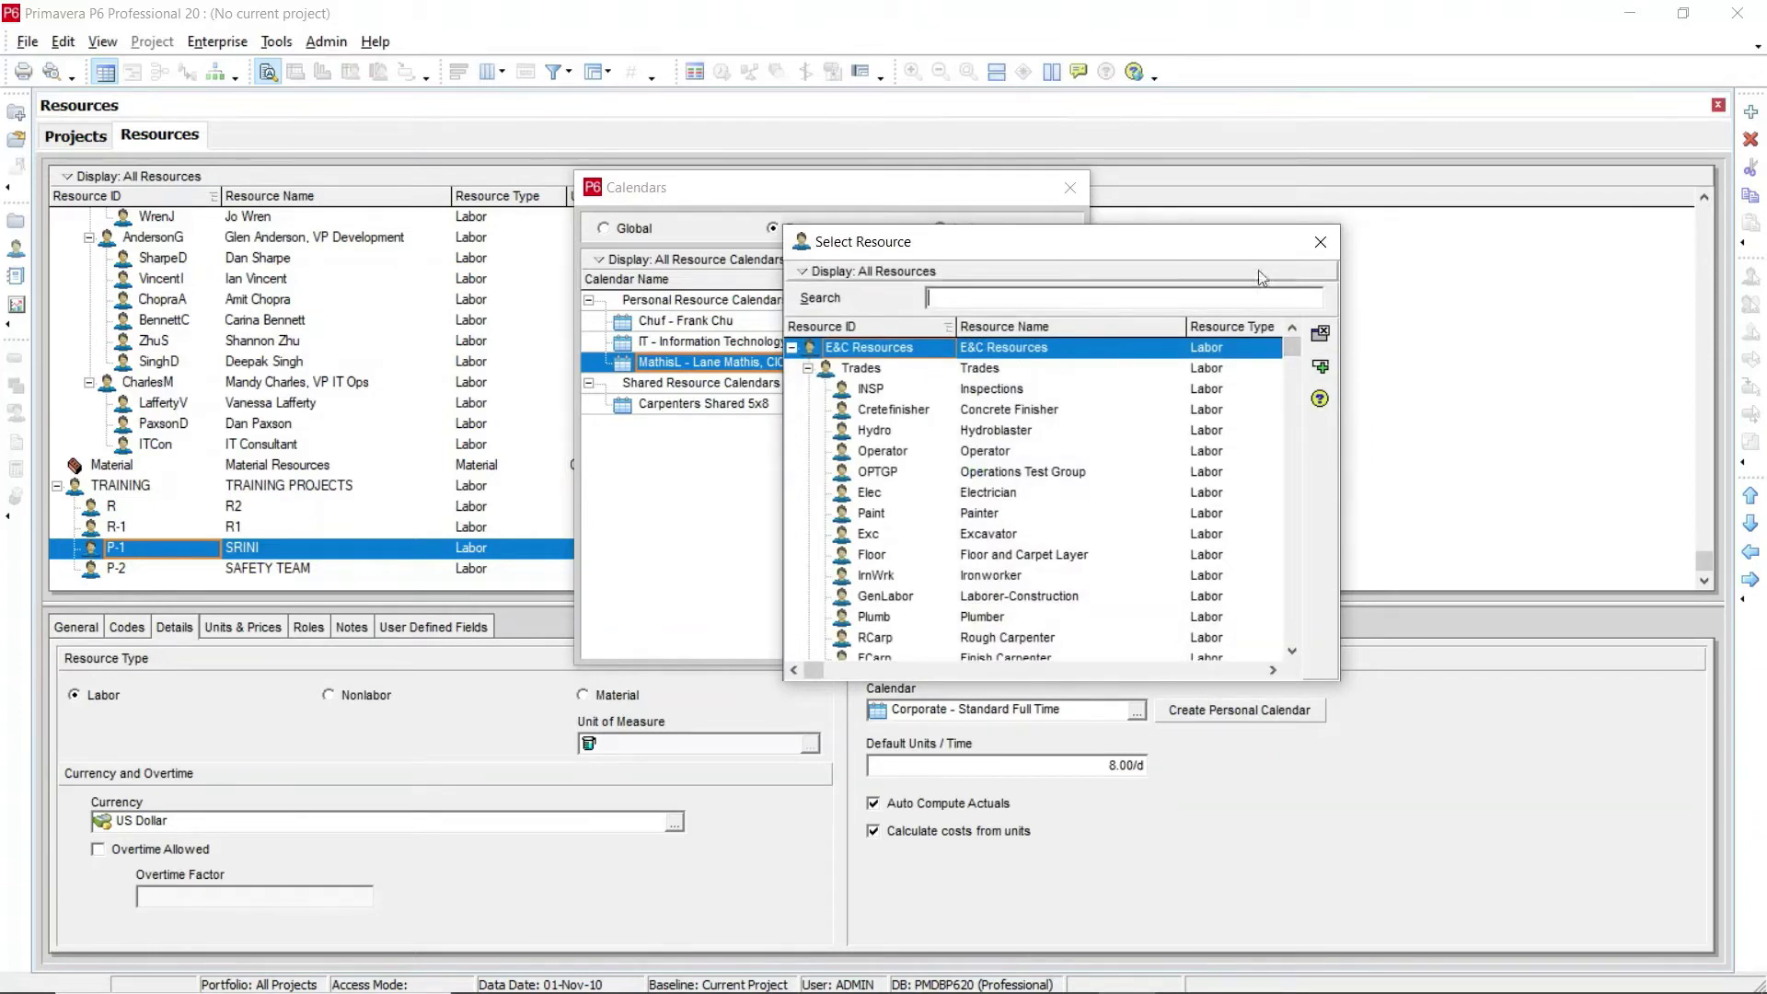
left_click_drag(1296, 343, 1313, 661)
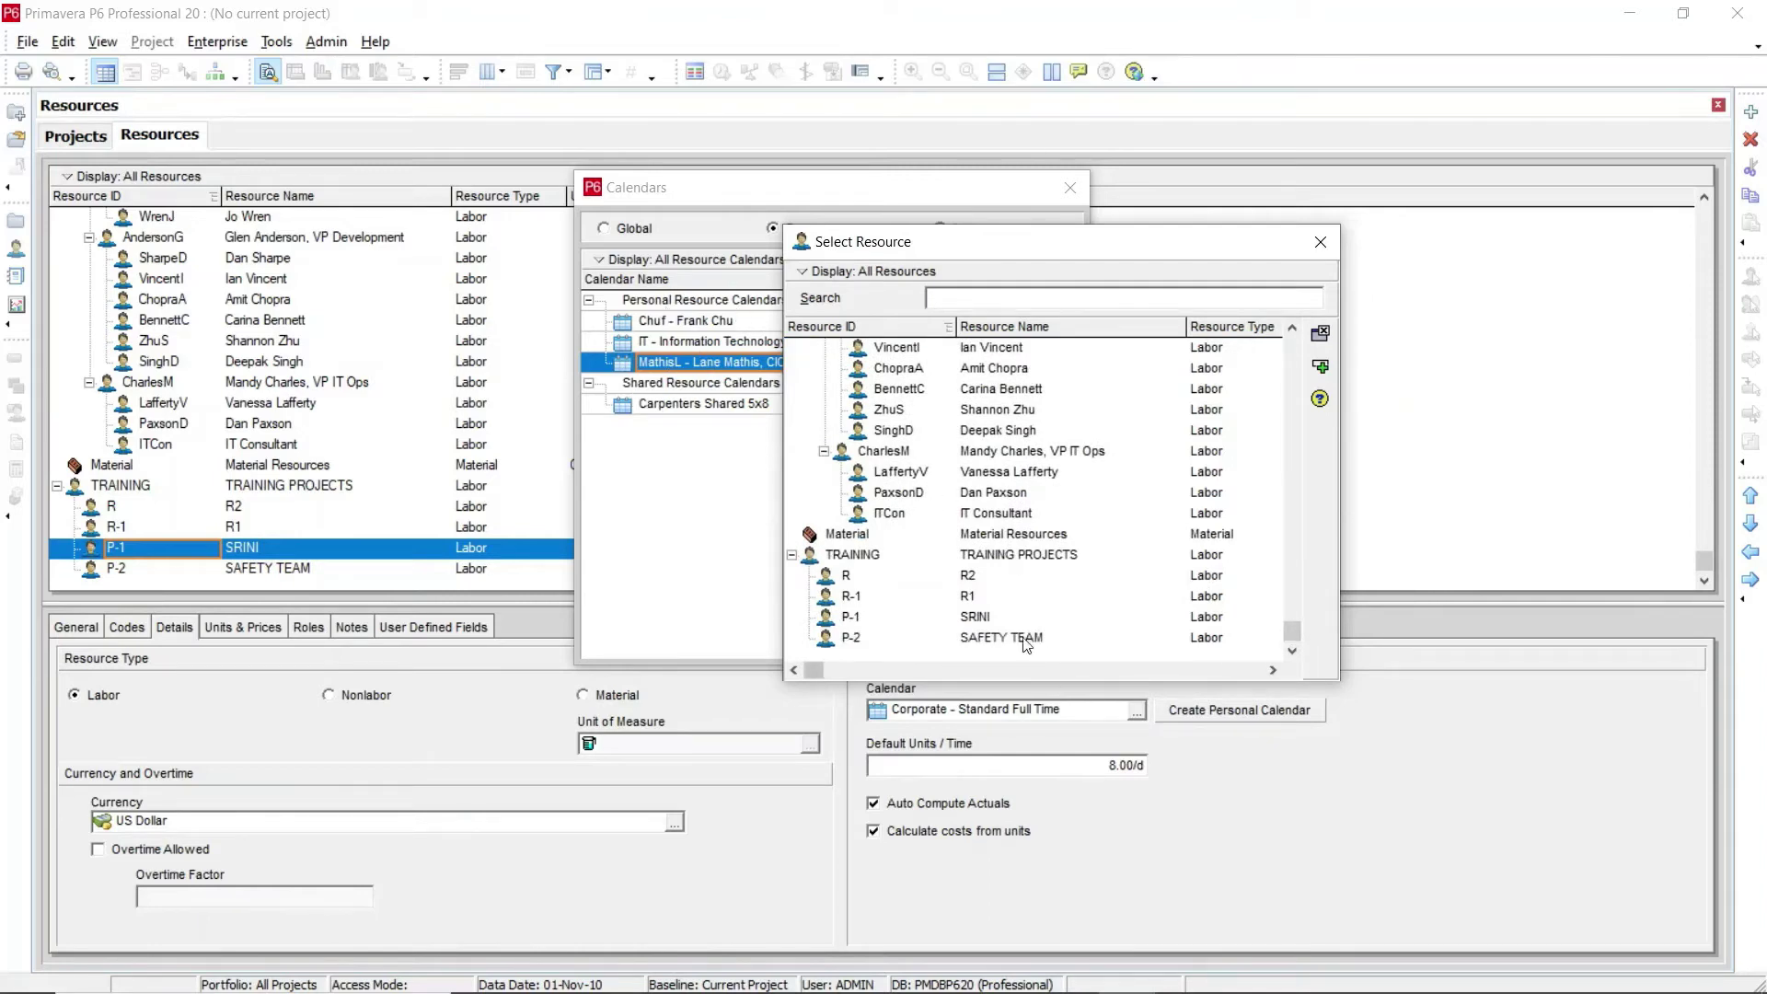
left_click(972, 620)
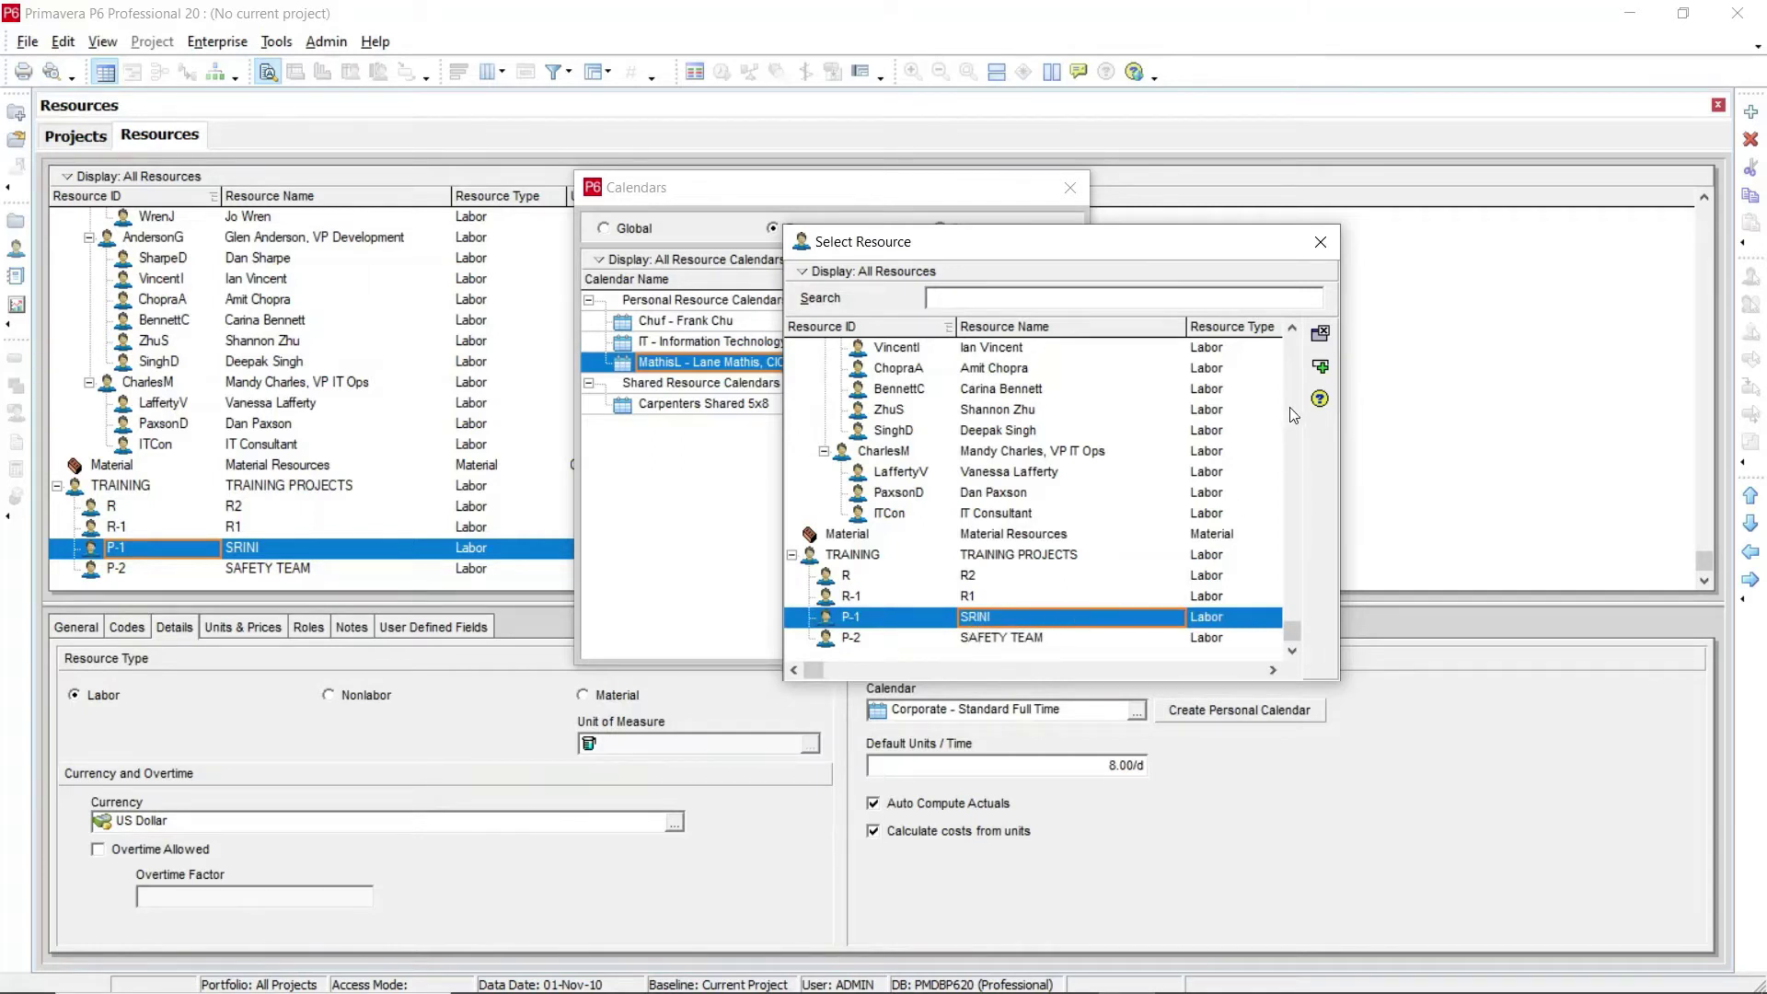
left_click(1322, 368)
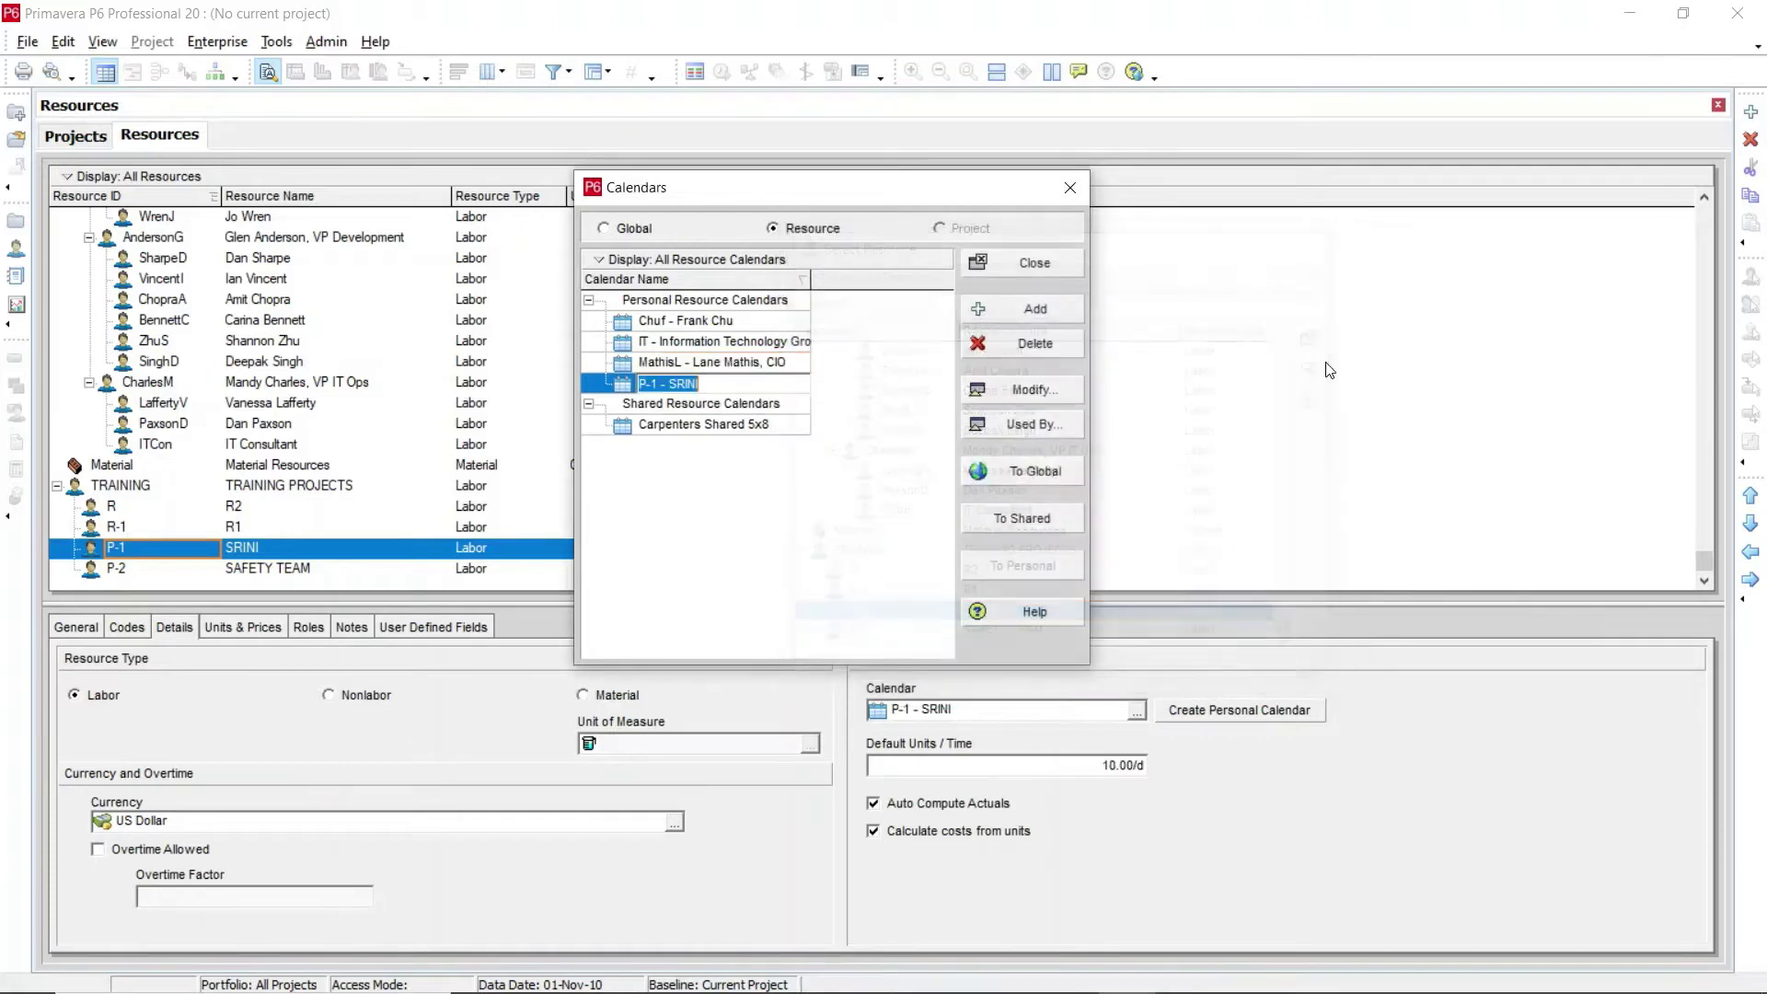
Prefix the new P-1 personal calendar's name with "RES CAL -" and dismiss the OneDrive notification
left_click(655, 383)
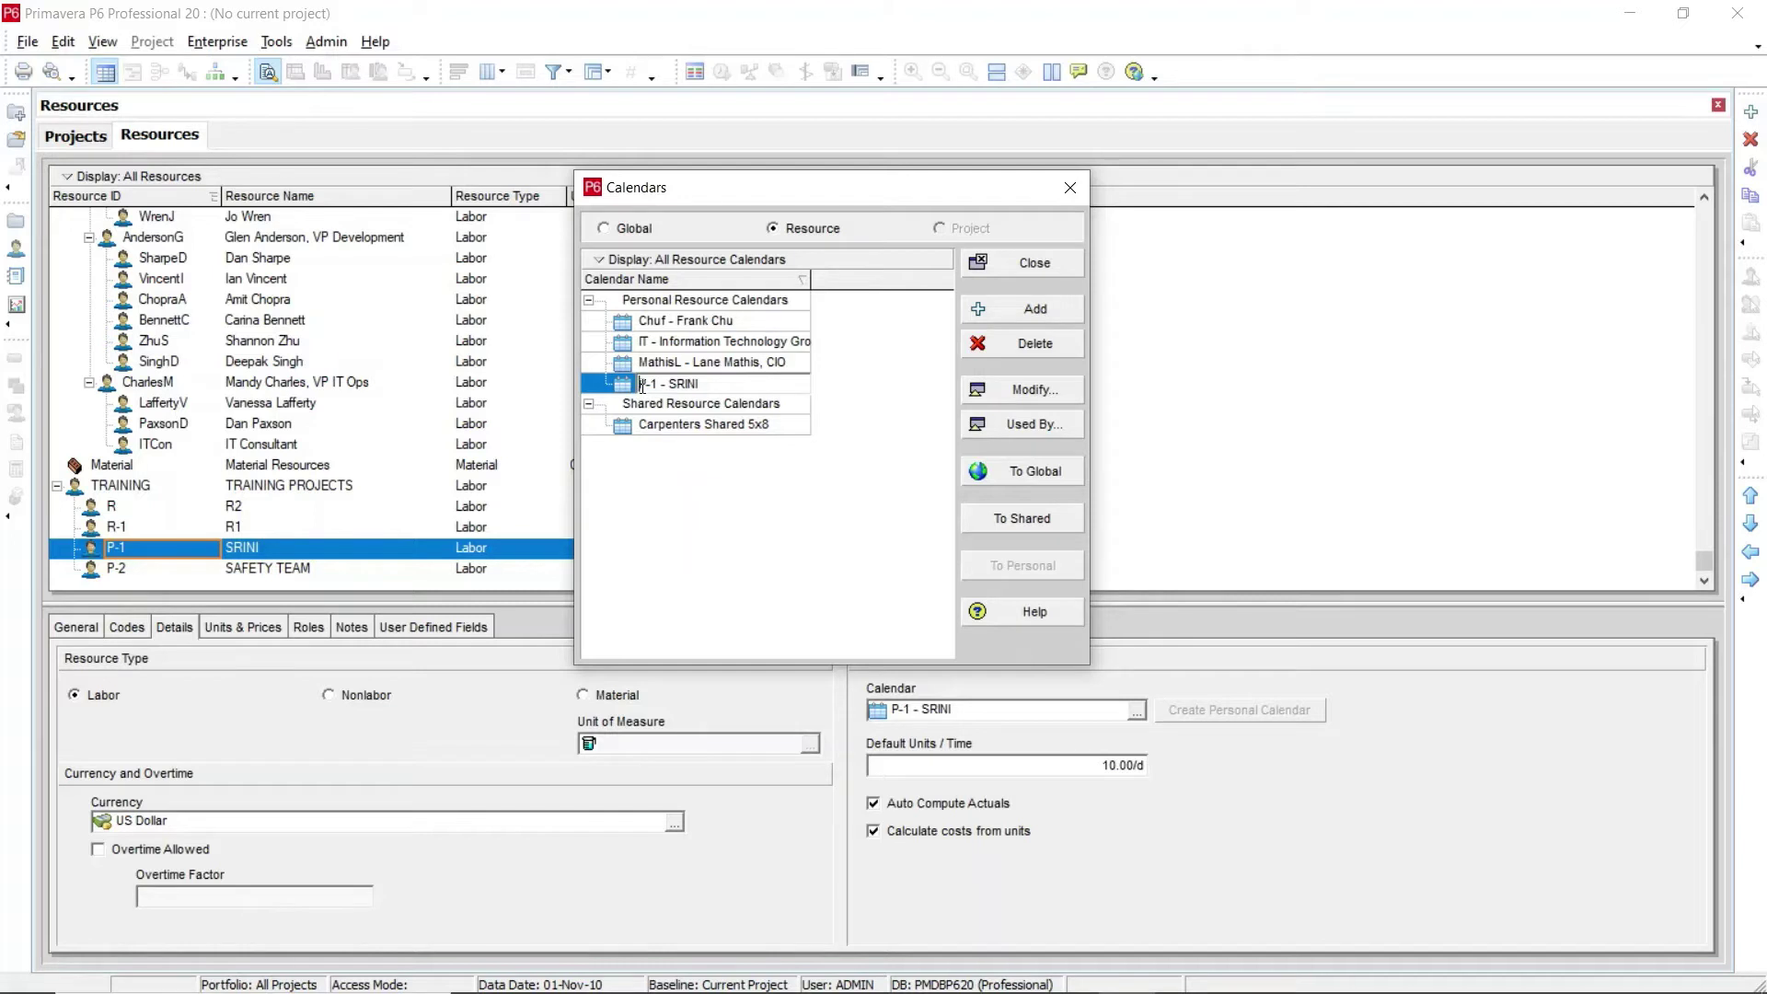
type("RES CAL -")
key("Return")
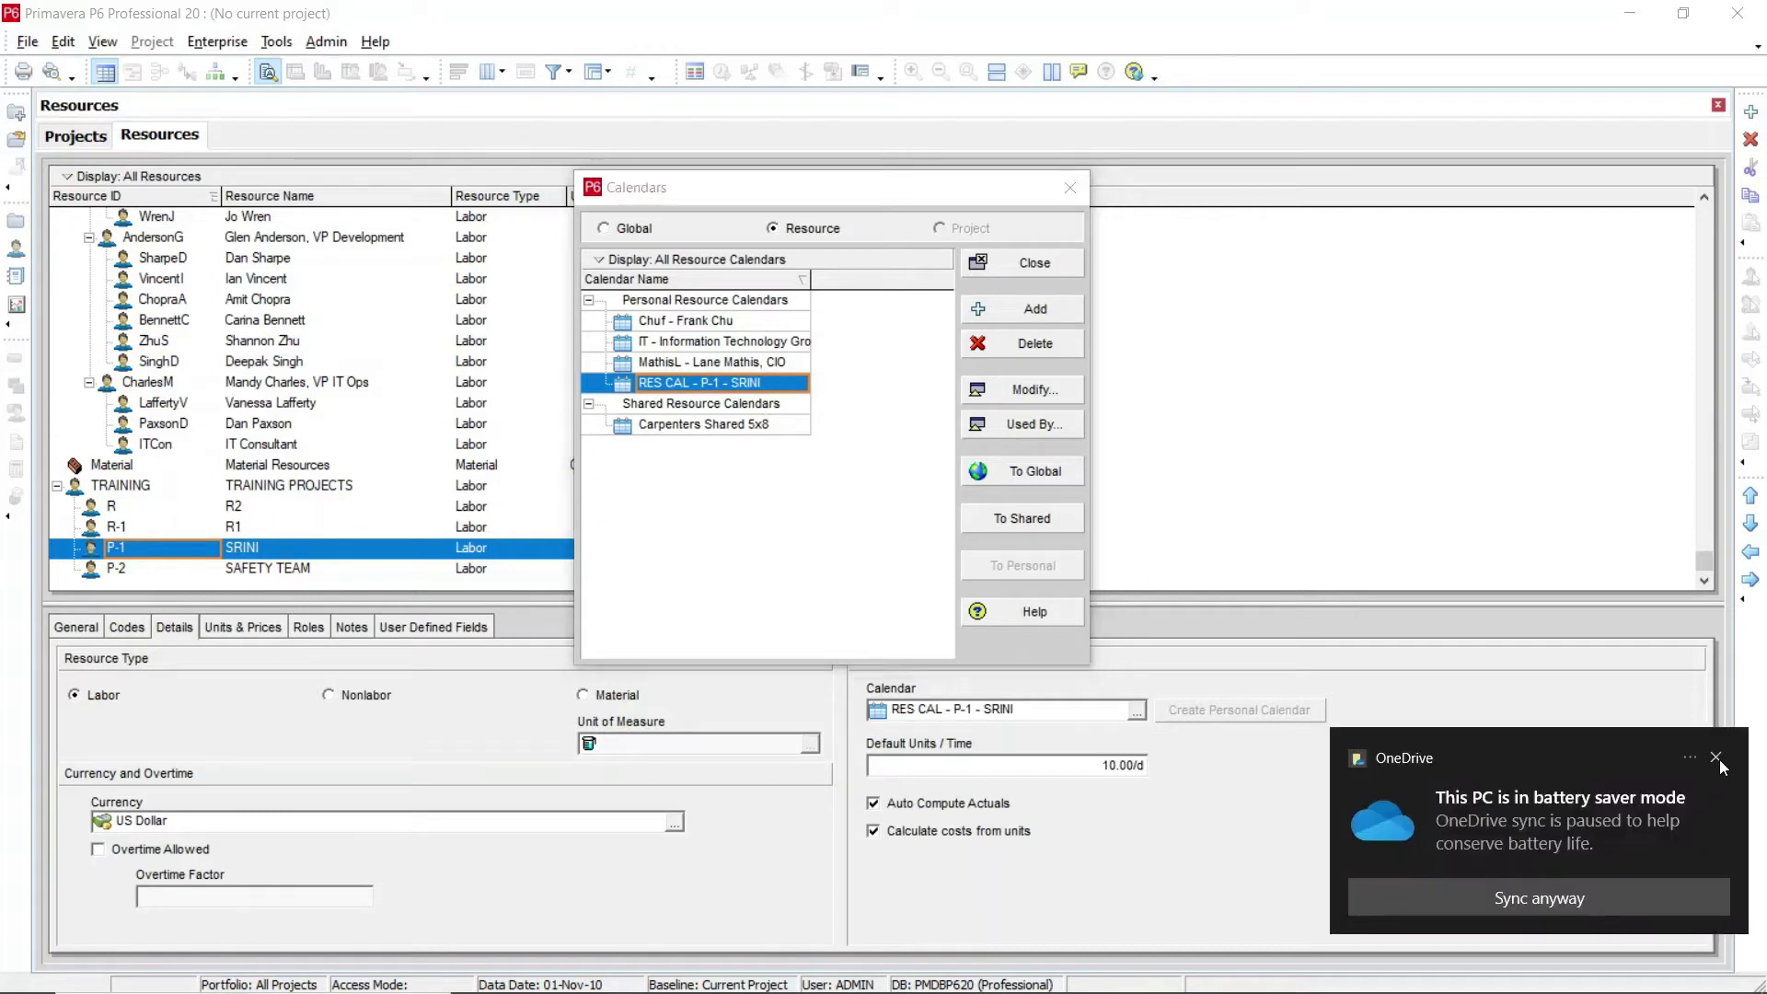
left_click(1718, 759)
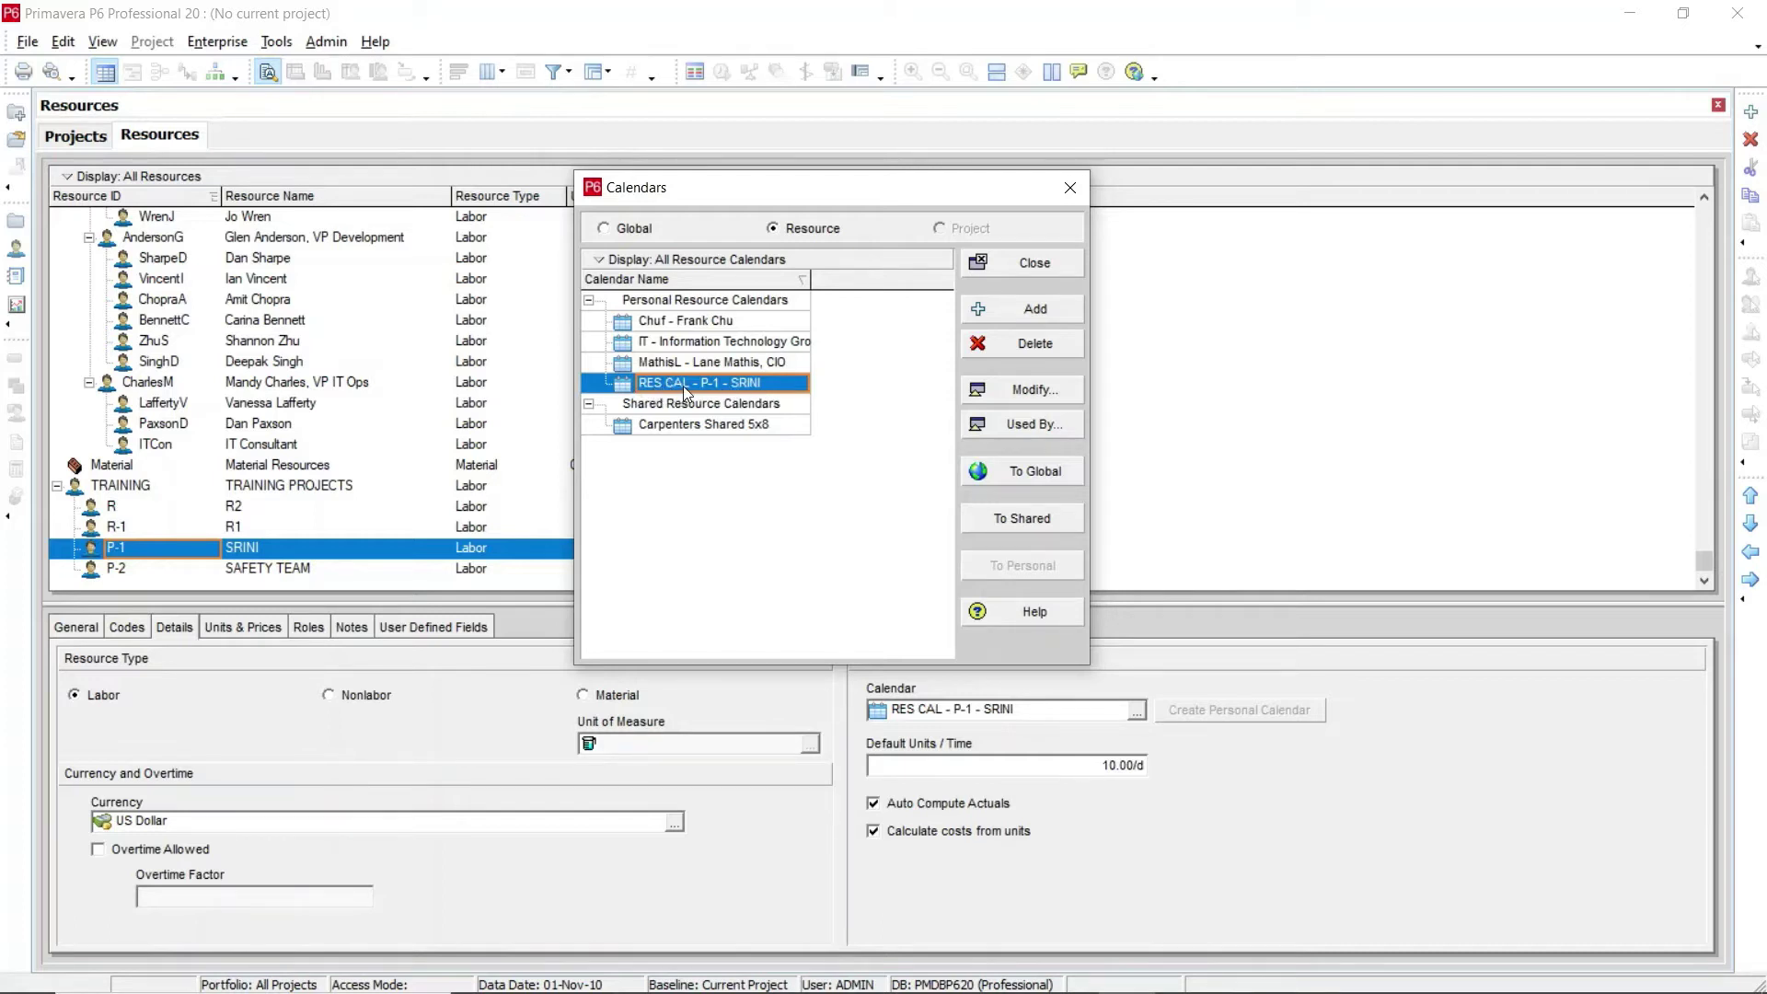
Modify the RES CAL - P-1 calendar's workweek by setting Saturday's standard work hours to 0
left_click(1024, 392)
left_click_drag(758, 242, 1049, 146)
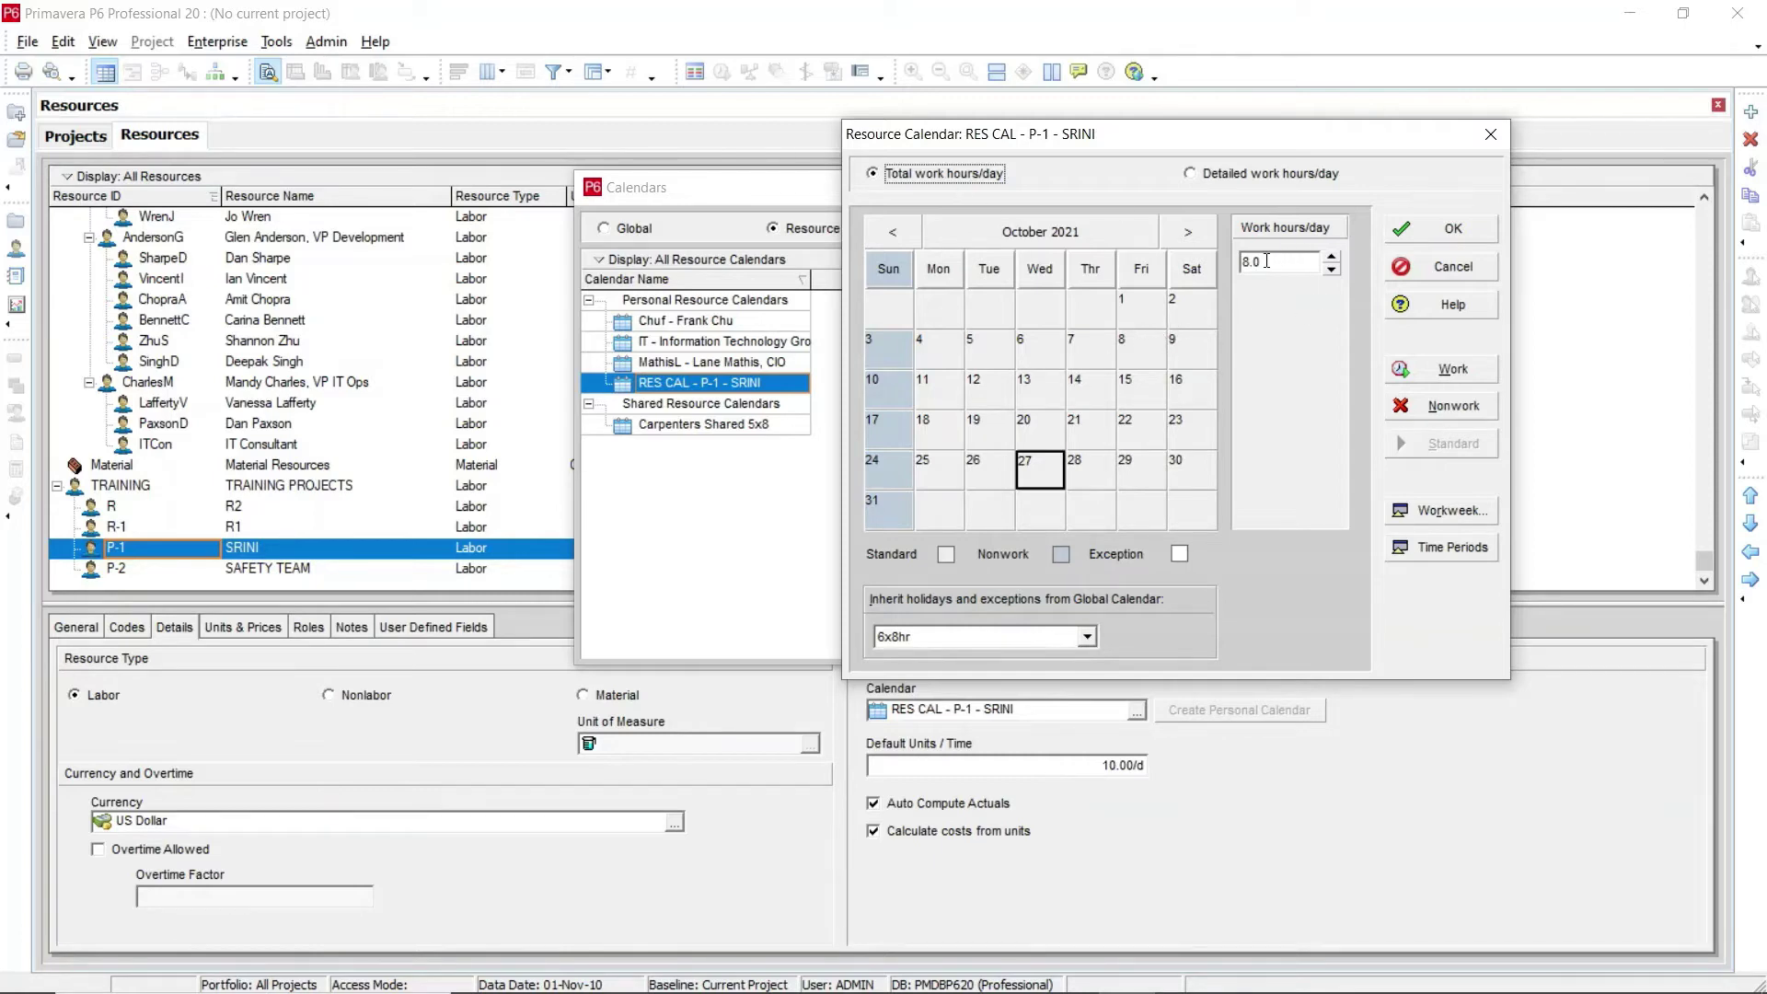
left_click(1231, 181)
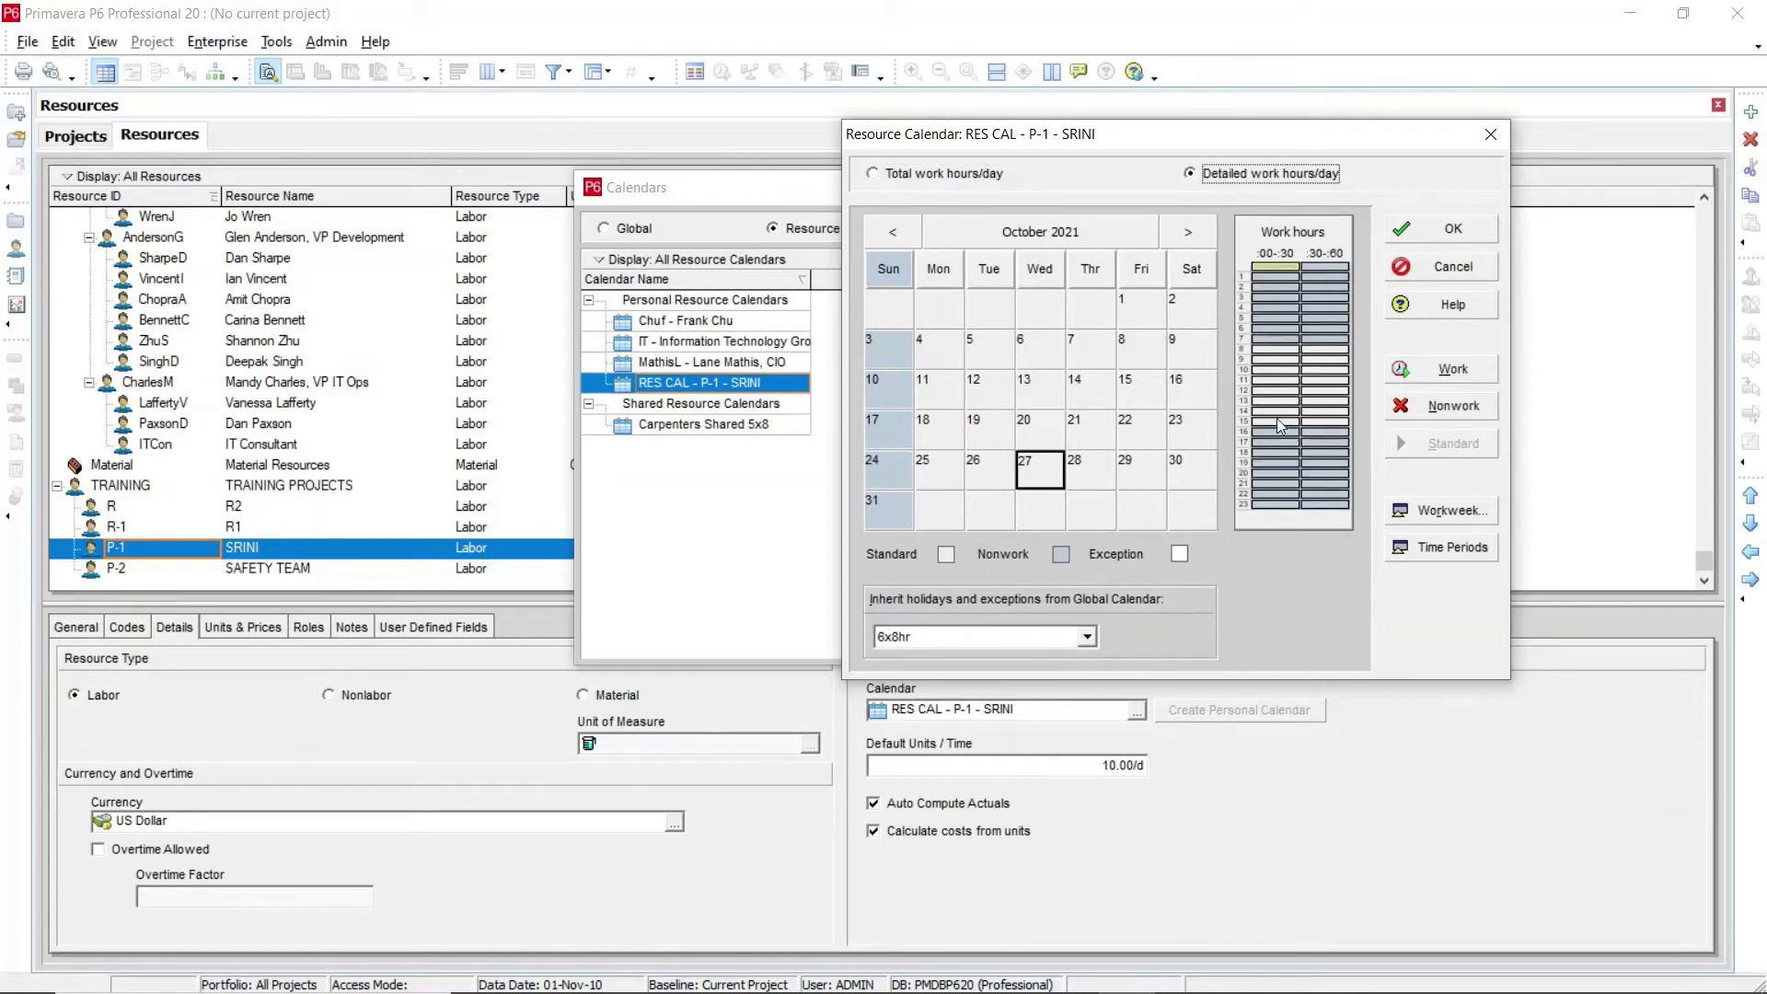
left_click(931, 171)
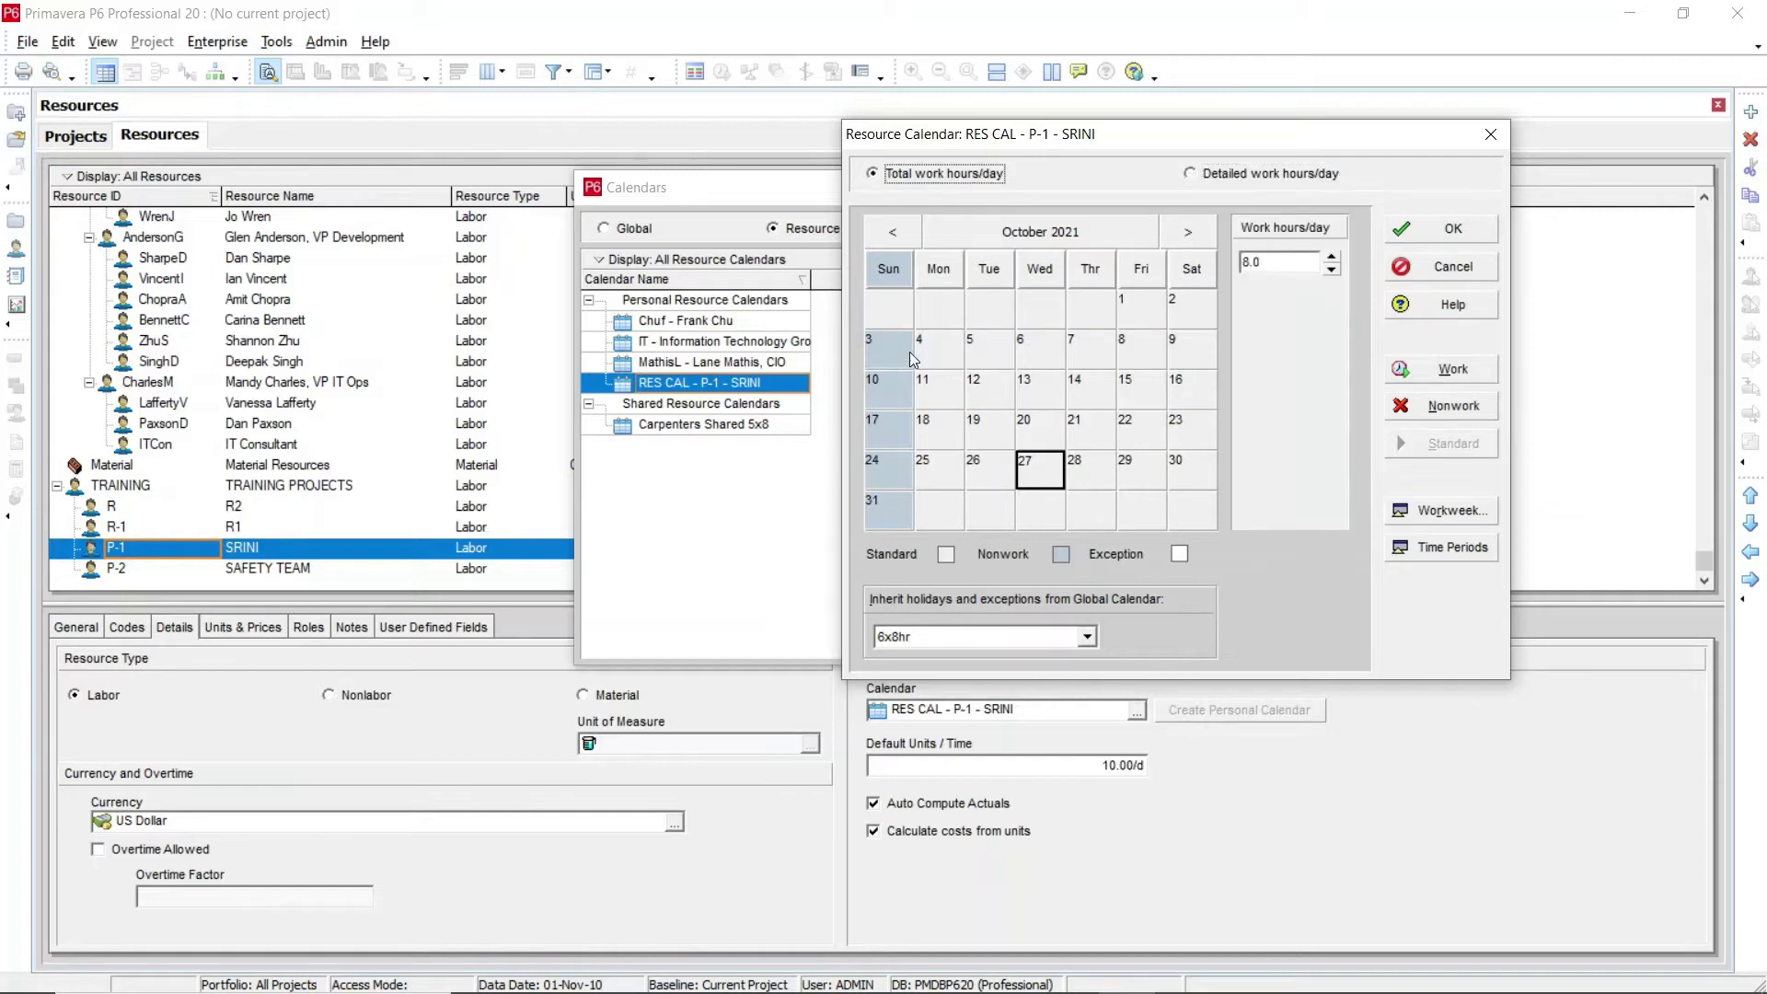
left_click(958, 352)
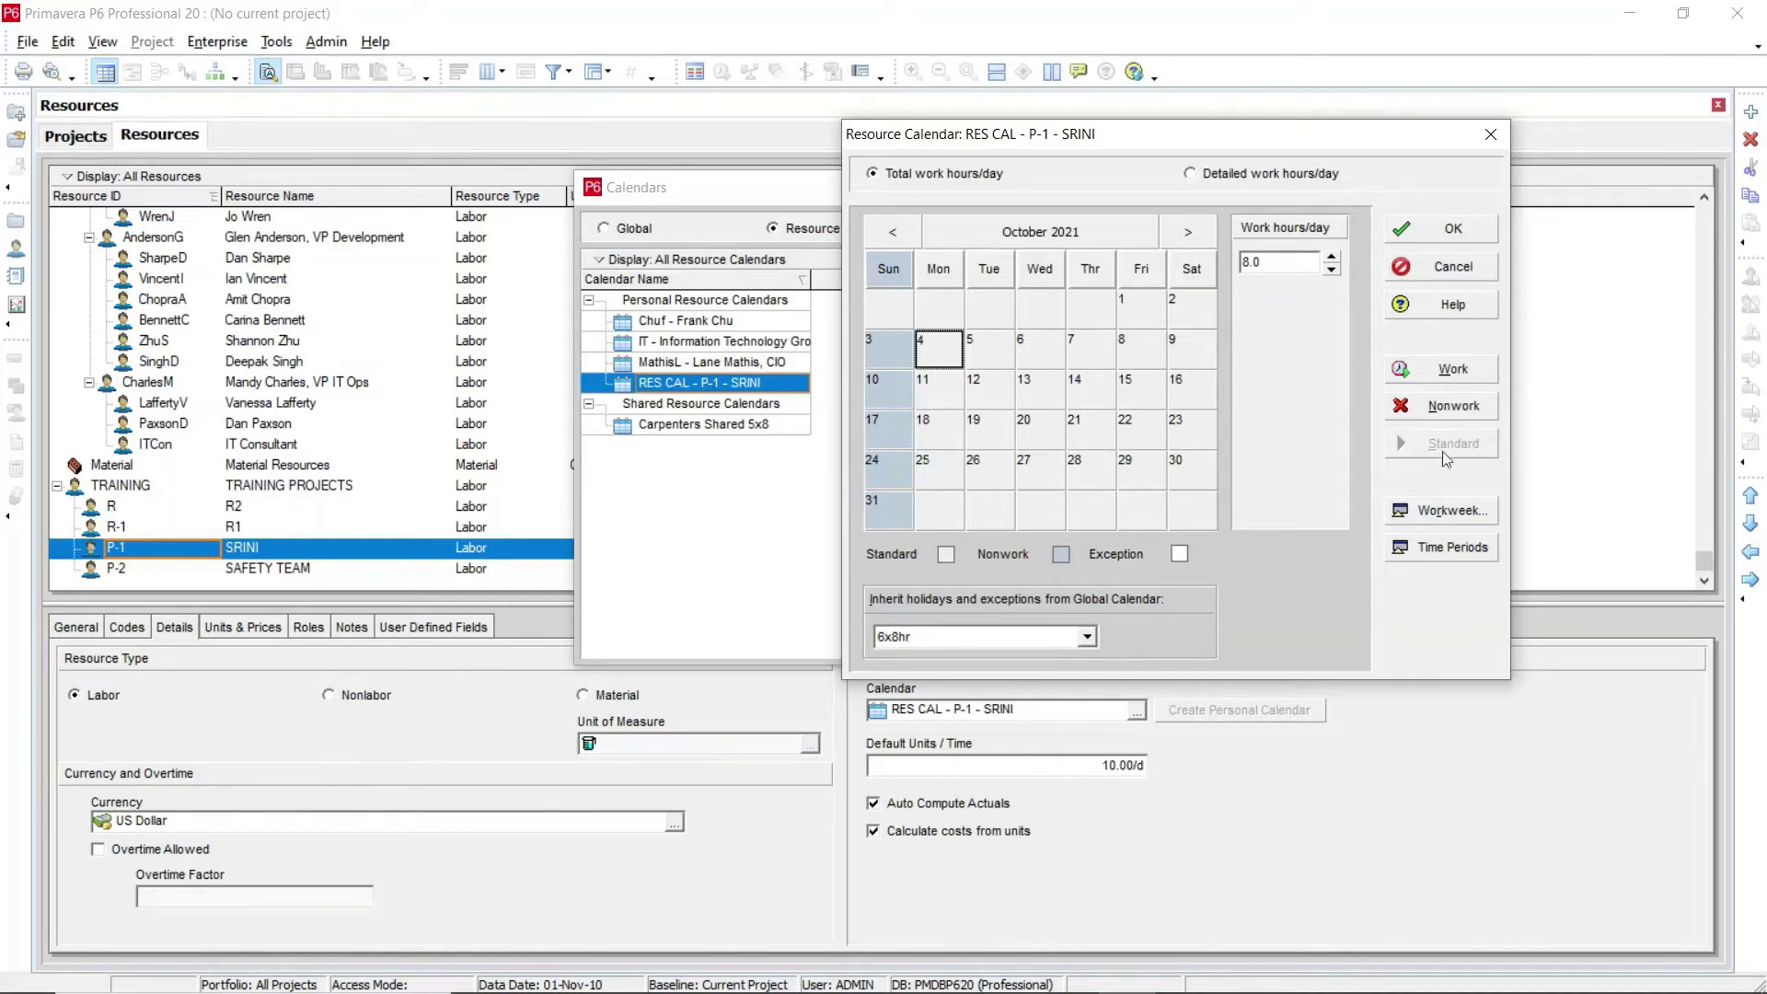
left_click(1444, 511)
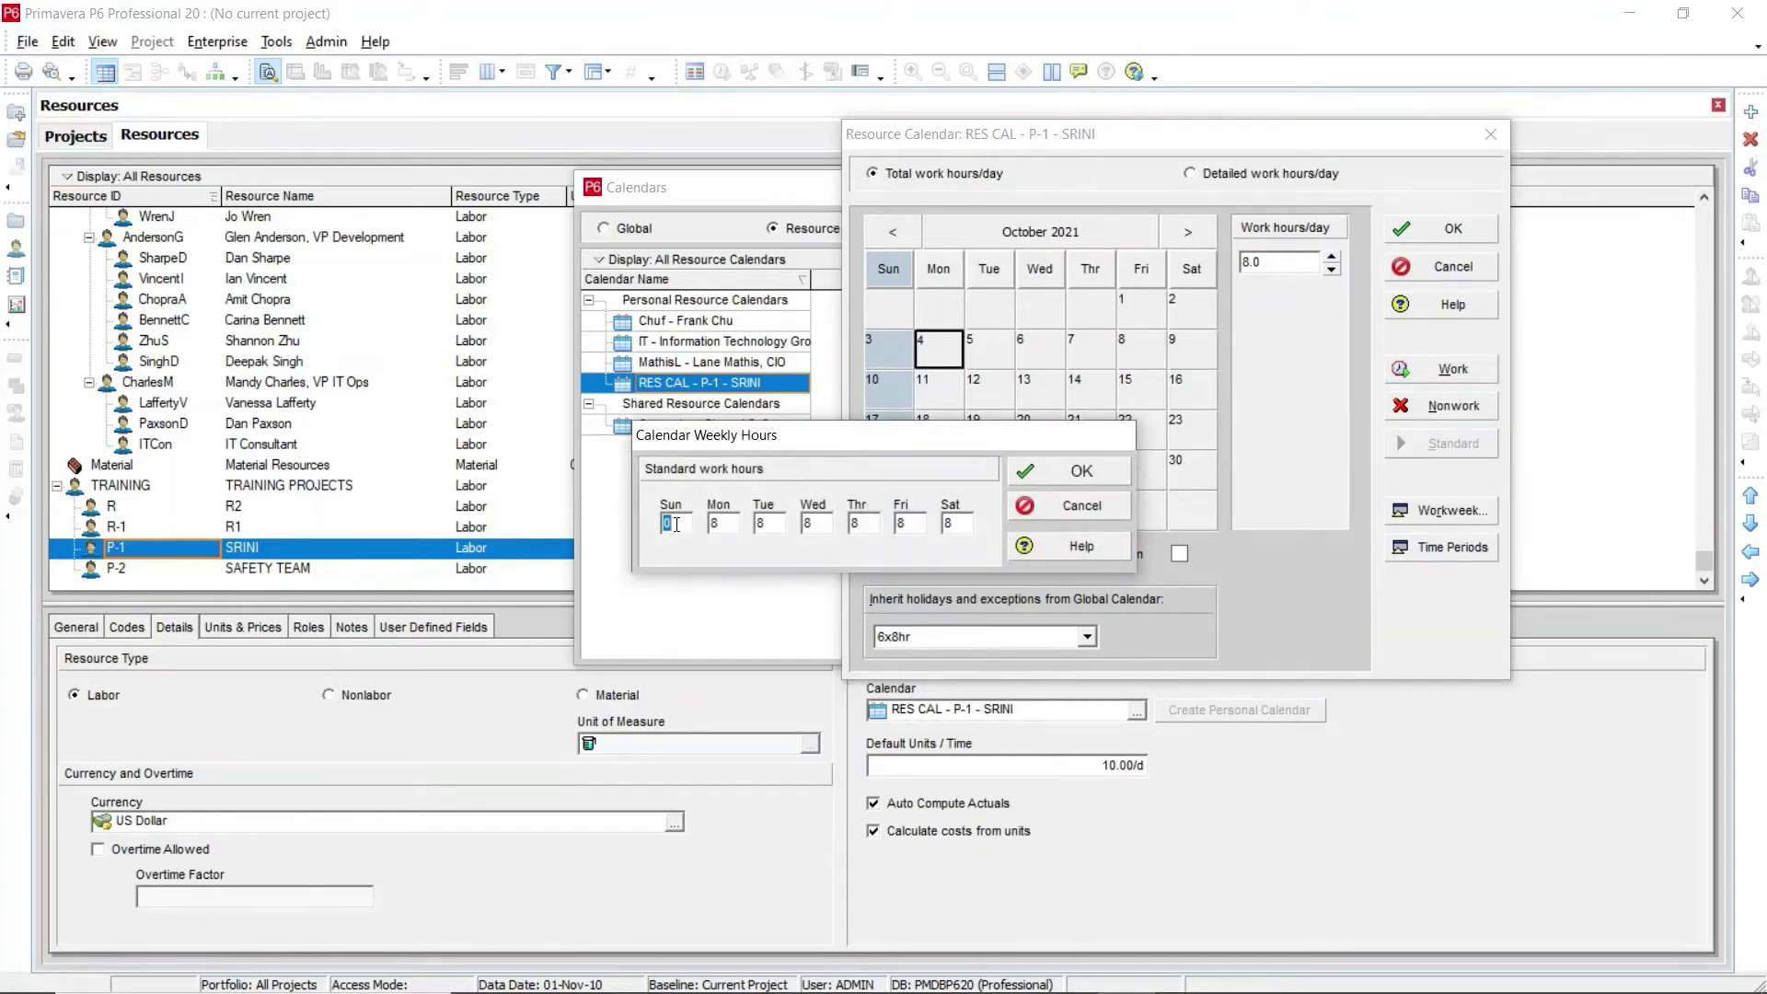
left_click(950, 524)
type("0")
left_click(1042, 473)
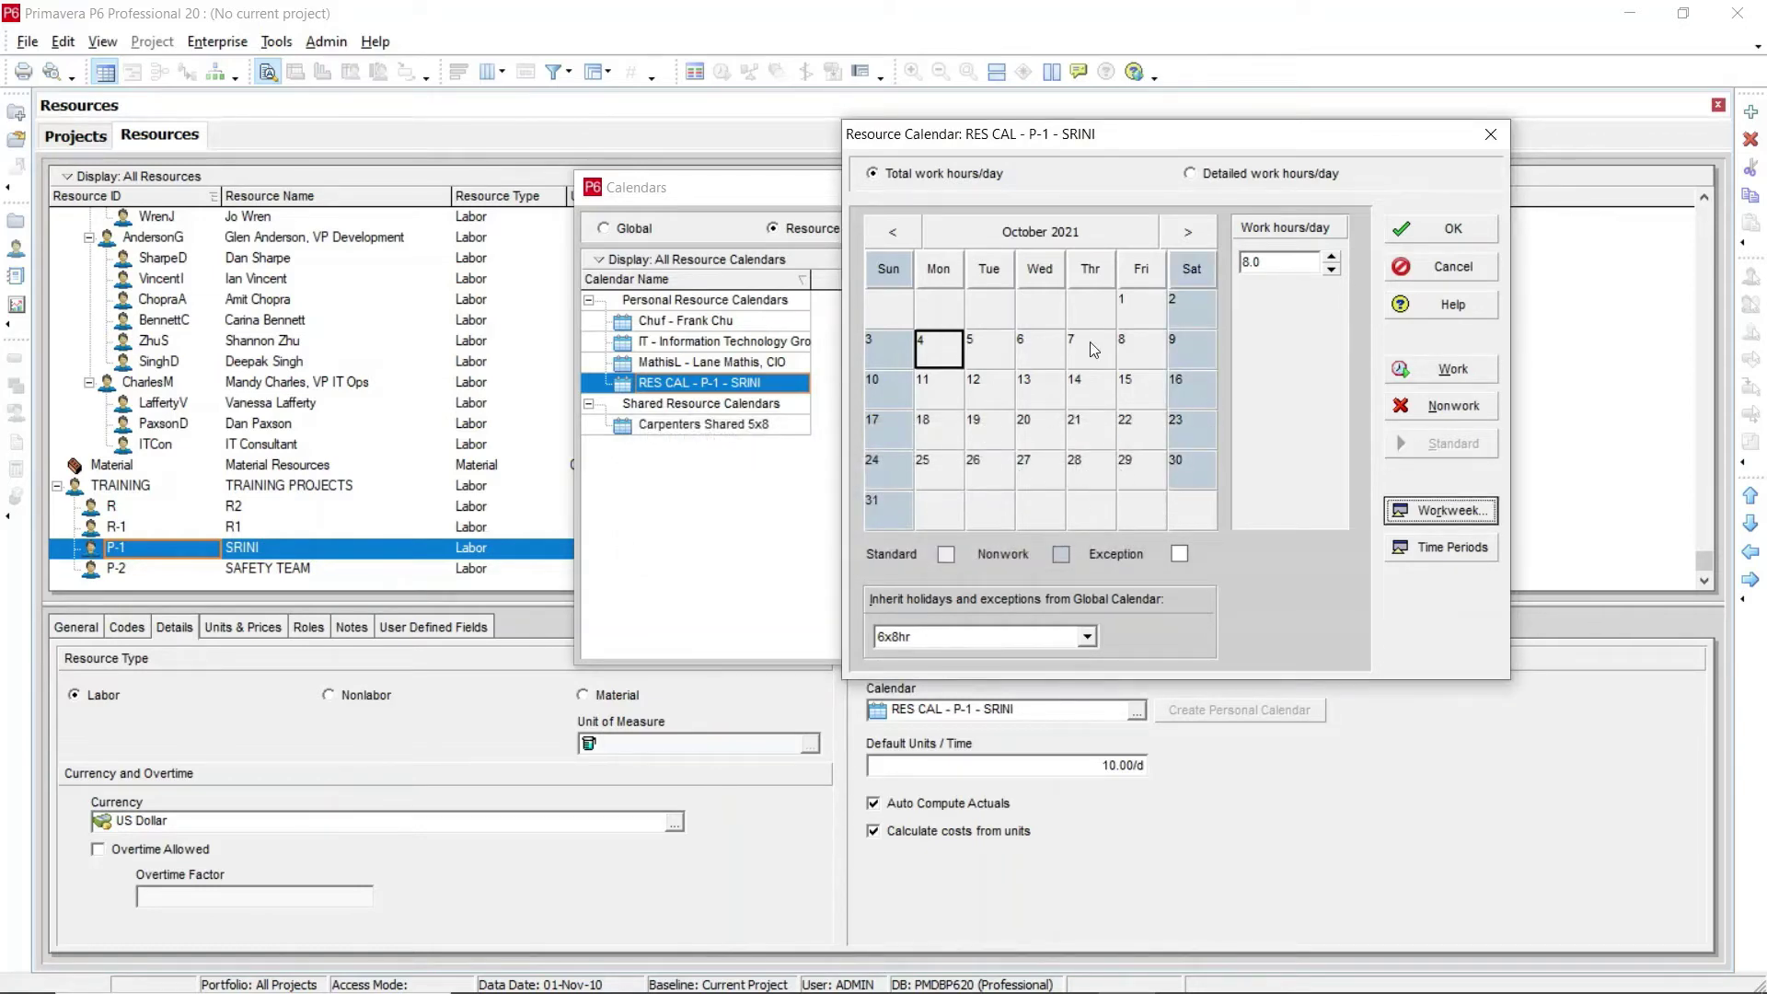
Examine the work and nonwork days in the P-1 calendar month by month from October 2021 to September 2022 and back
left_click(1026, 344)
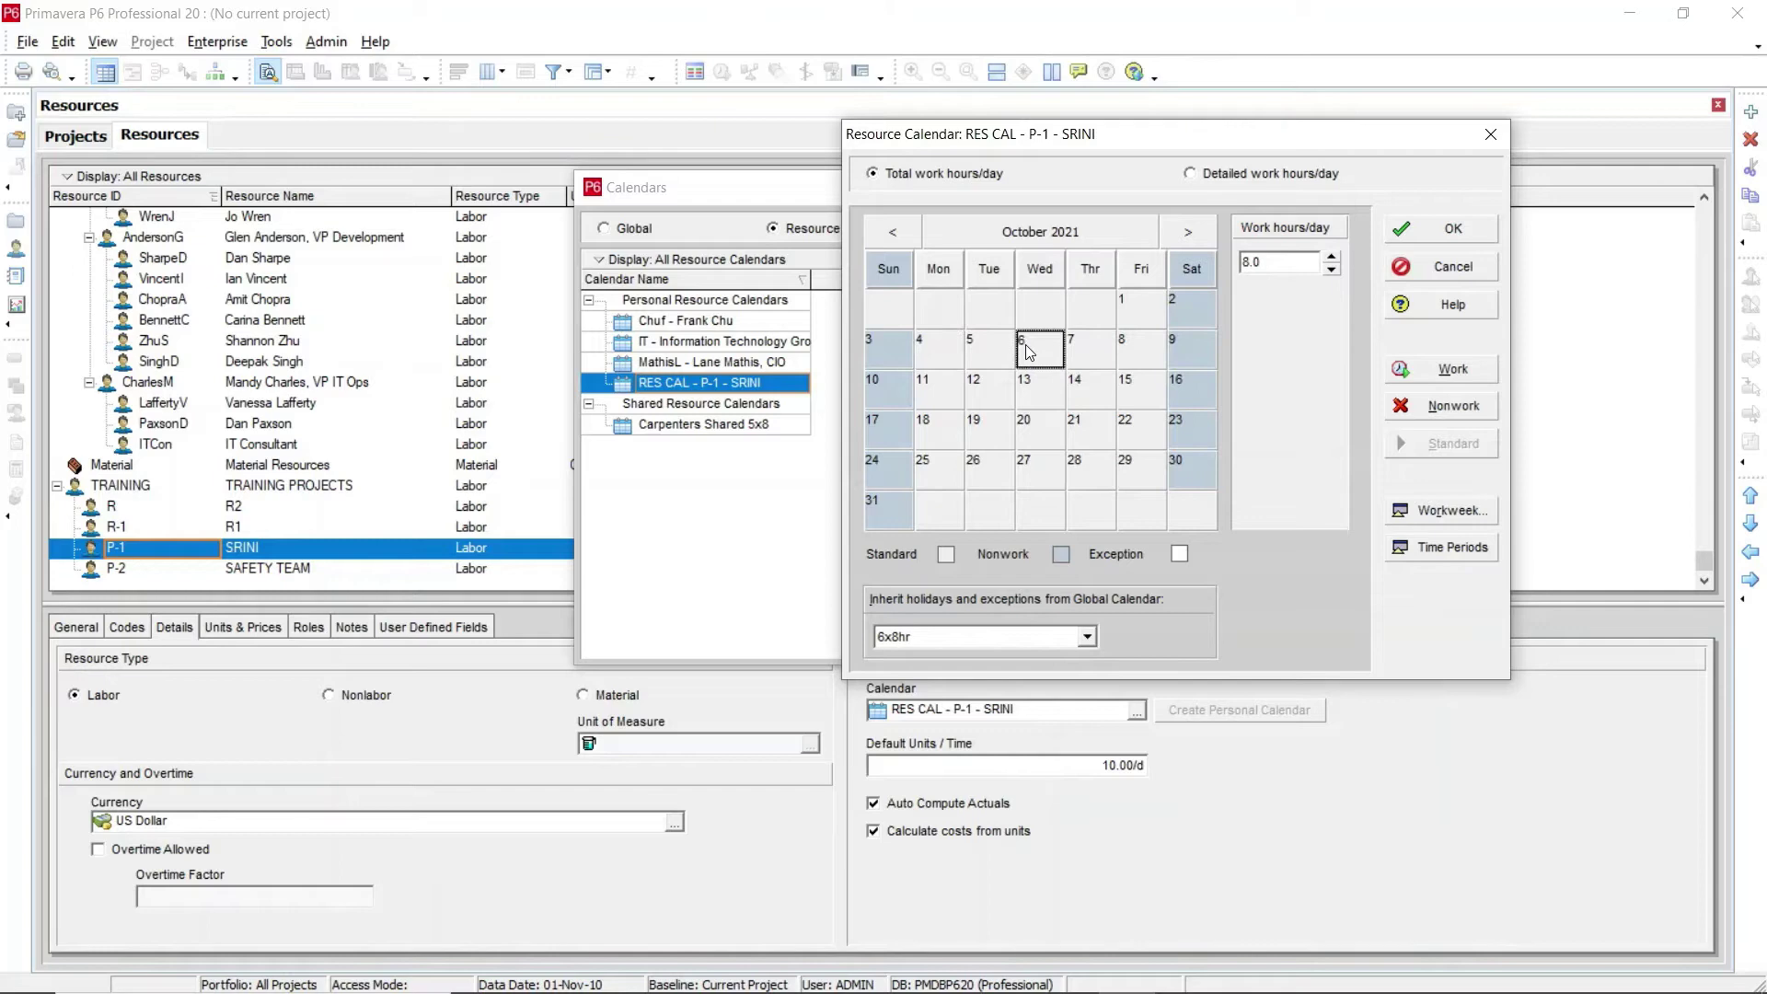
left_click(1086, 387)
left_click(1096, 468)
left_click(1038, 429)
double_click(1186, 237)
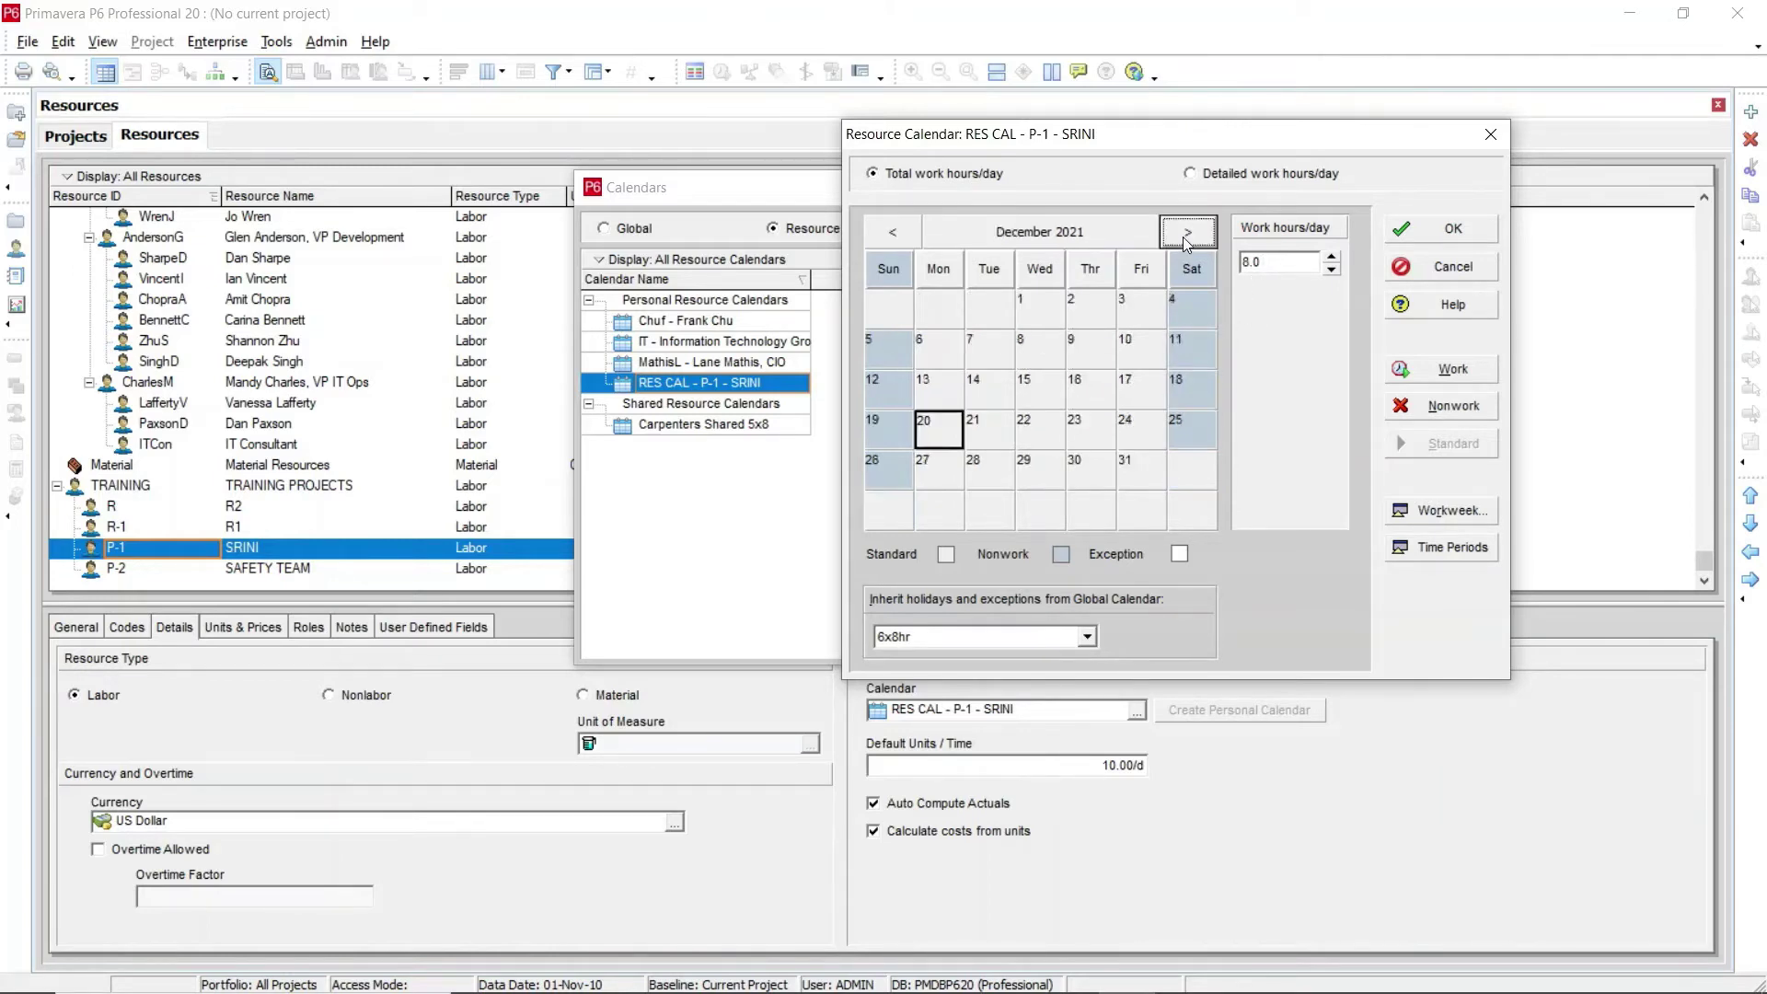
left_click(1186, 237)
triple_click(1183, 235)
double_click(1183, 236)
double_click(1183, 236)
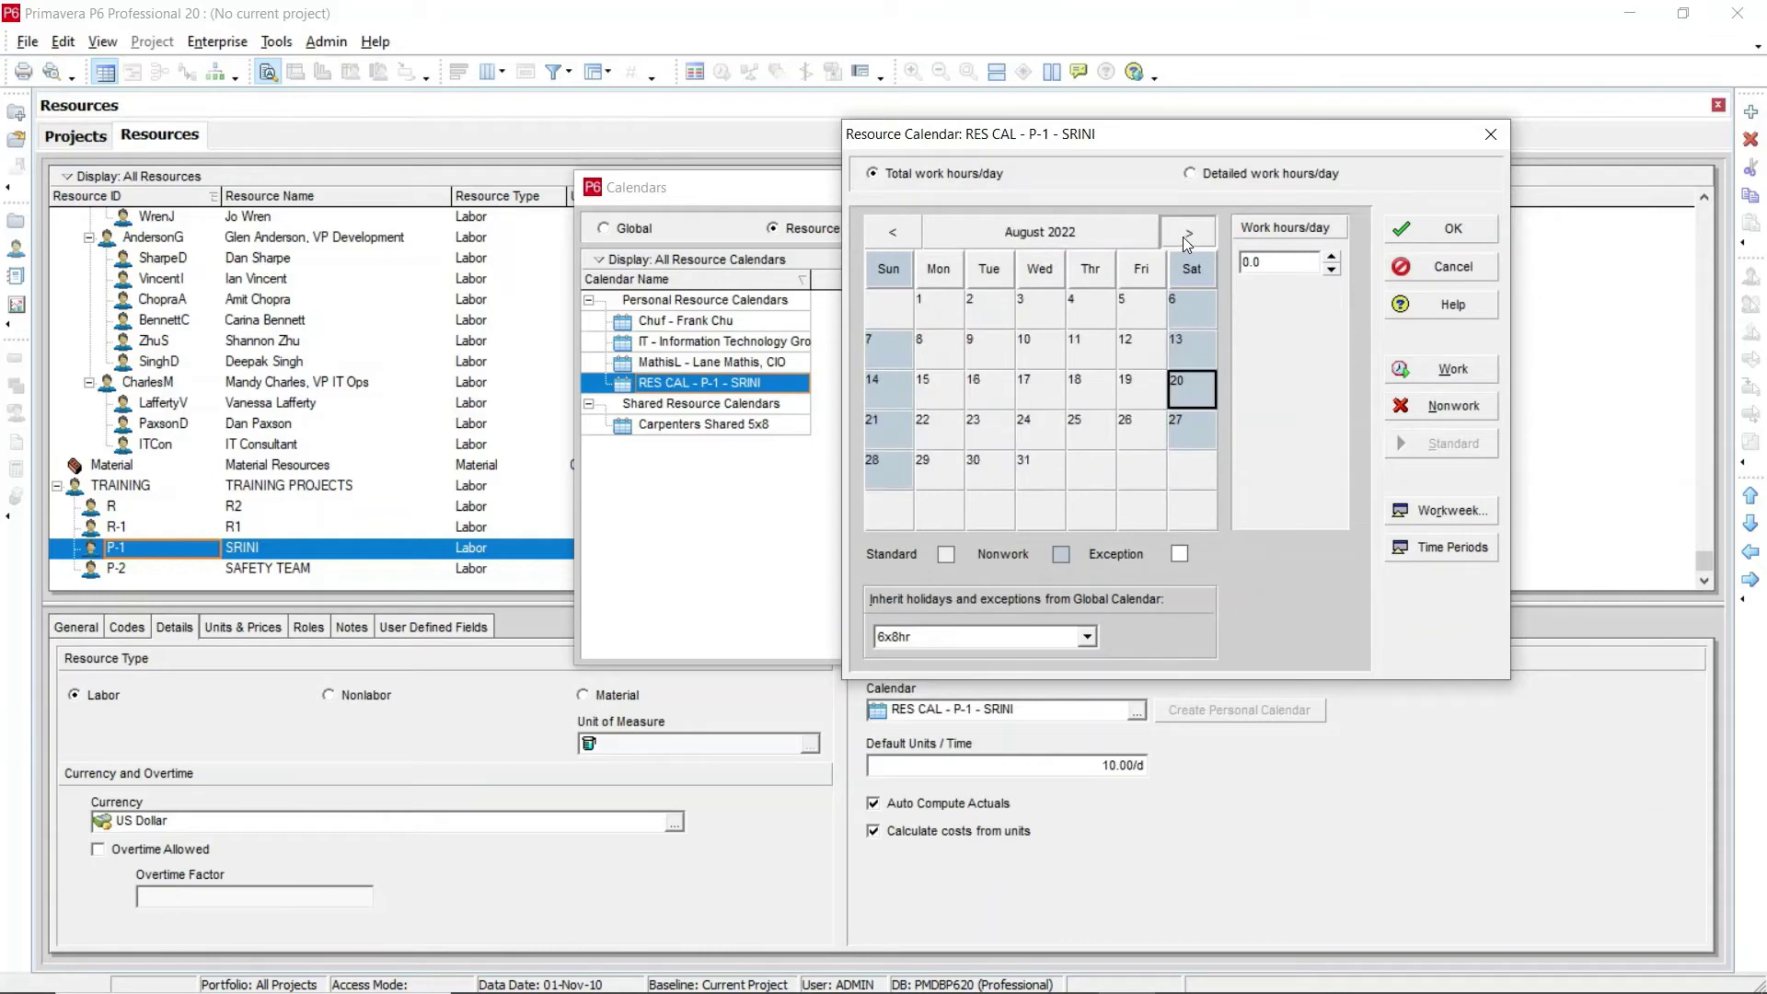
left_click(1184, 235)
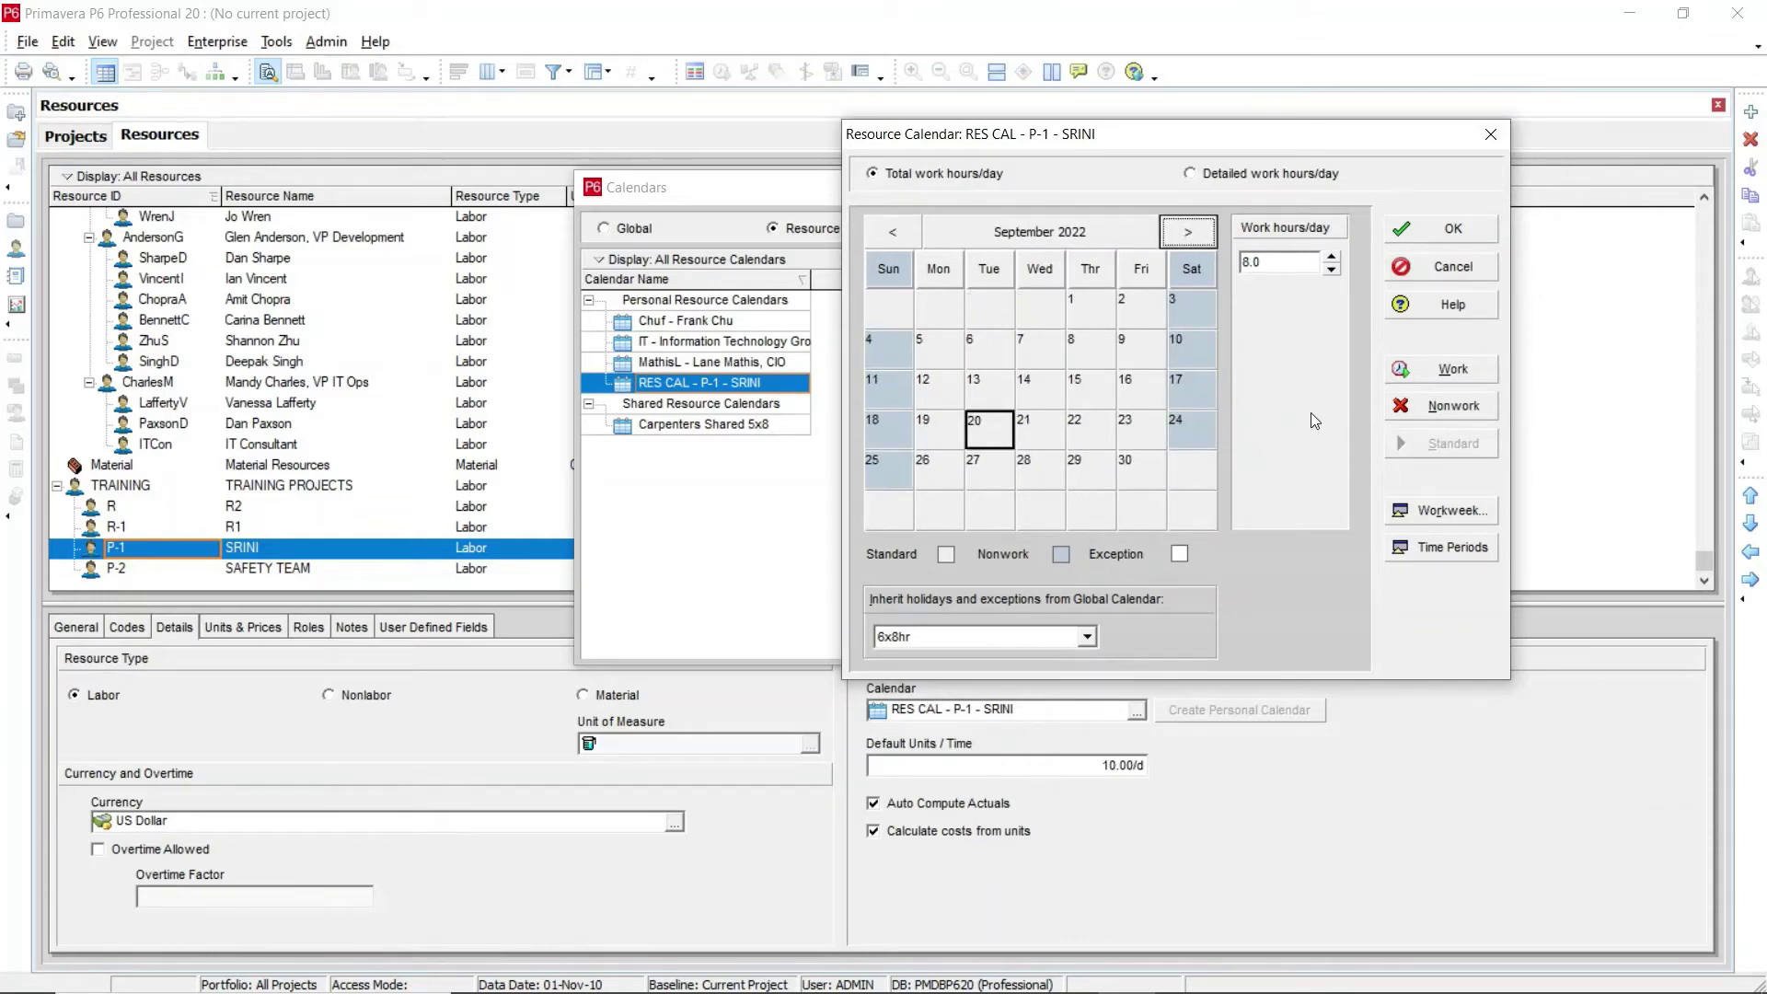
left_click(891, 230)
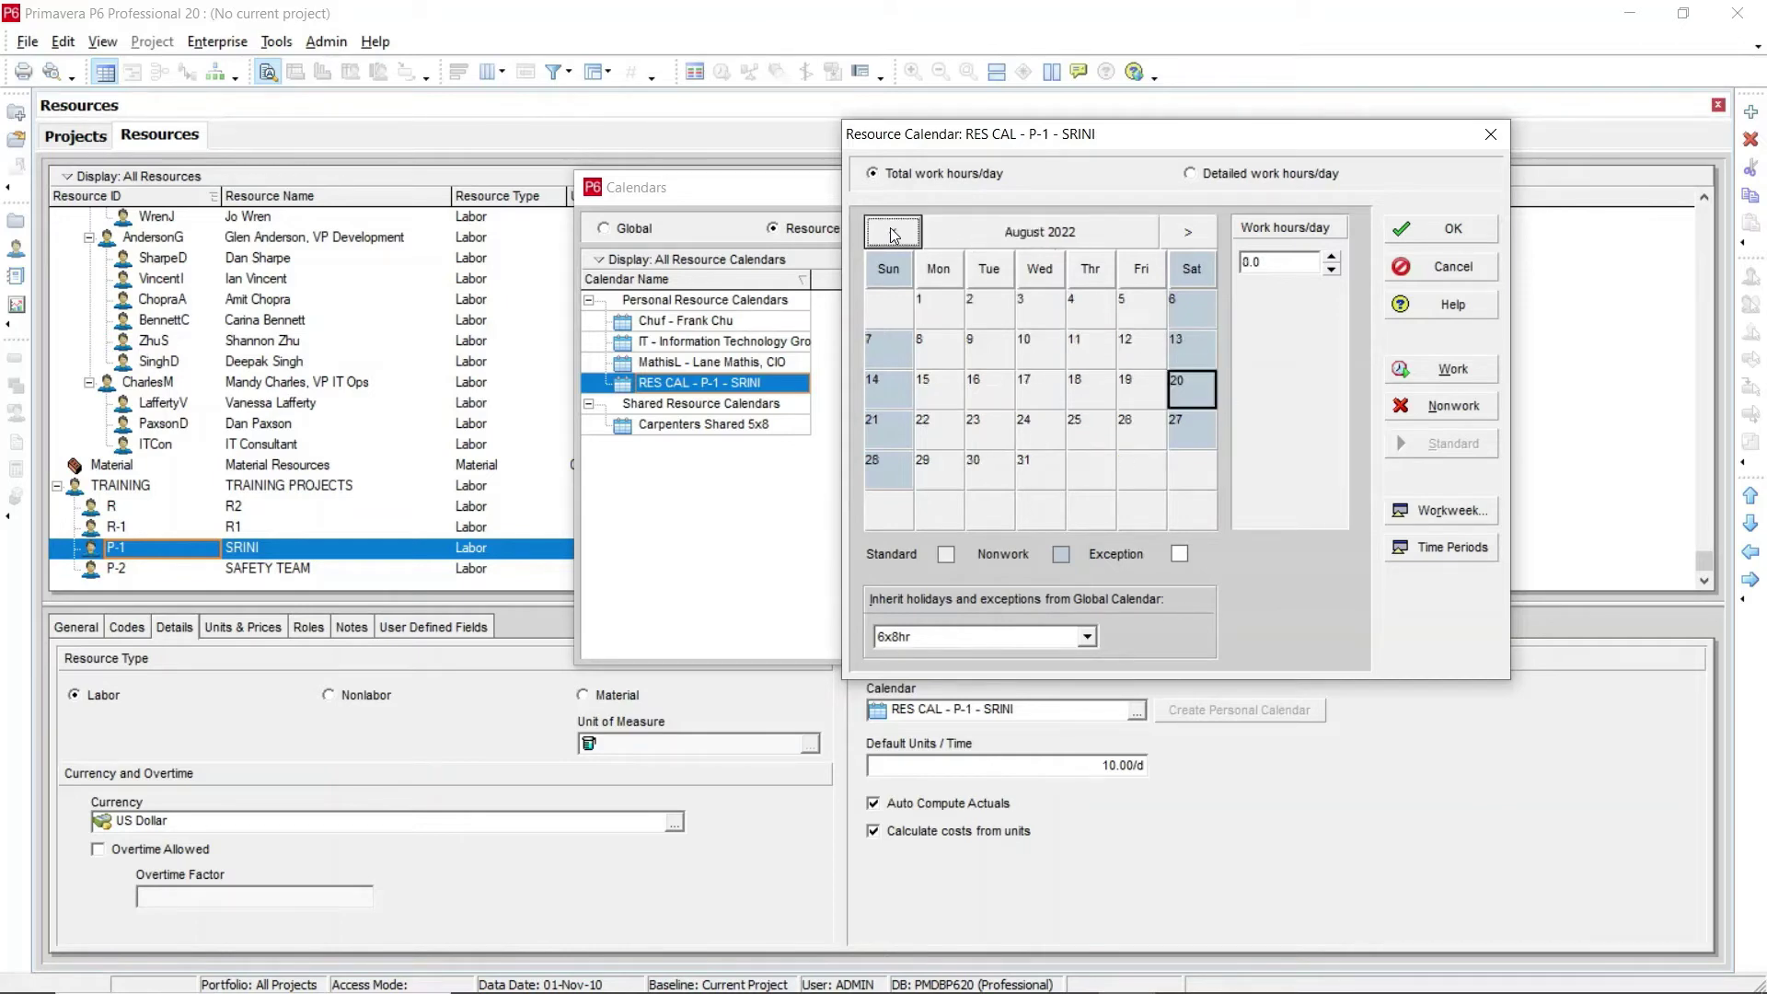
triple_click(891, 230)
left_click(892, 233)
triple_click(893, 233)
double_click(893, 233)
left_click(940, 397)
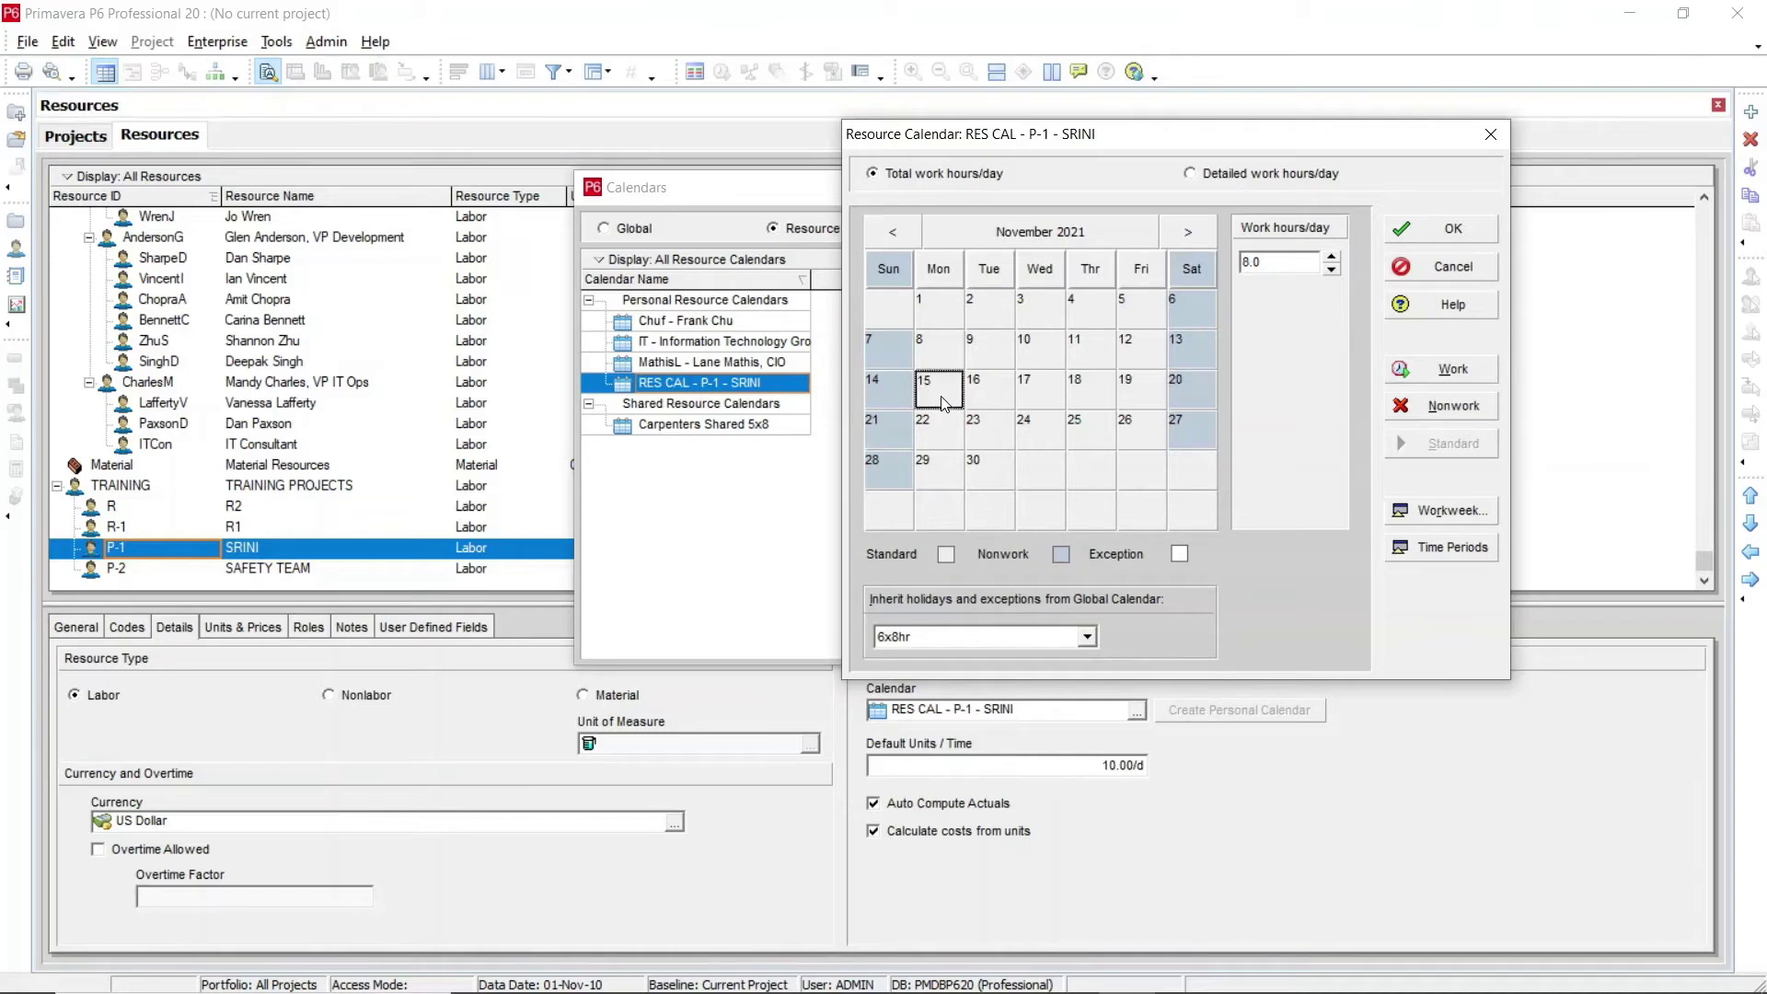
left_click(889, 230)
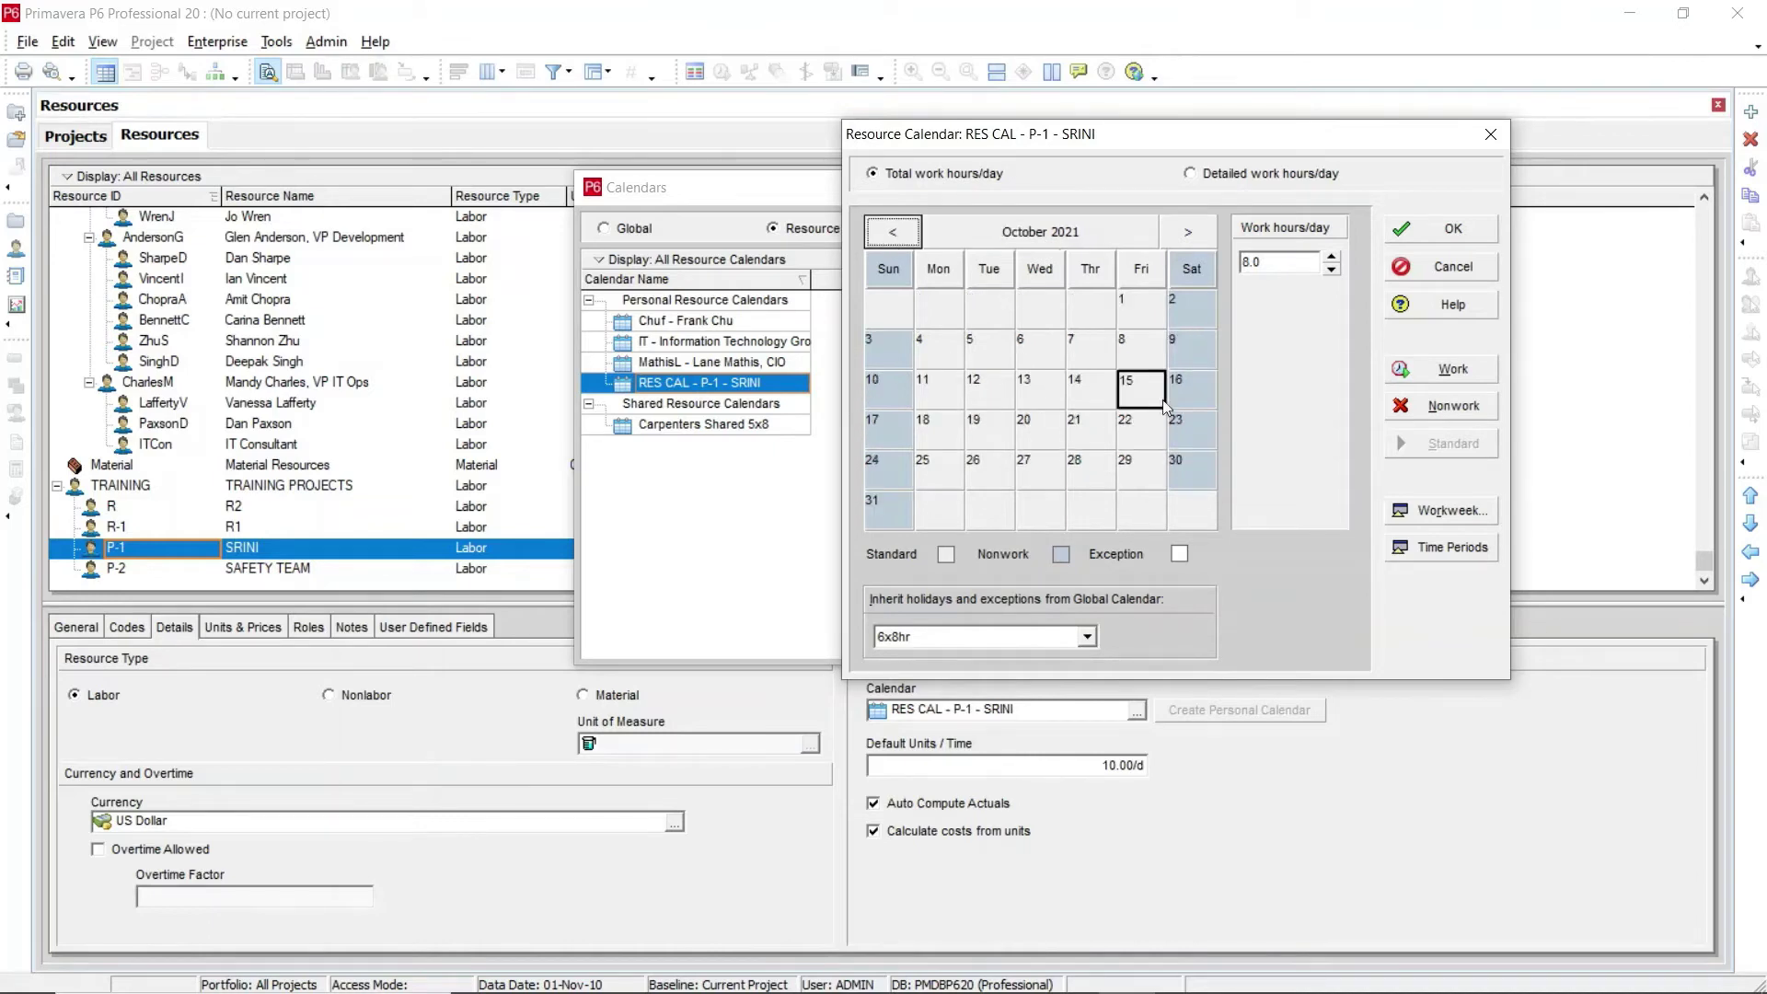
Mark December 13 to 24, 2021 as nonwork in the P-1 resource calendar and save the calendar
left_click(1178, 233)
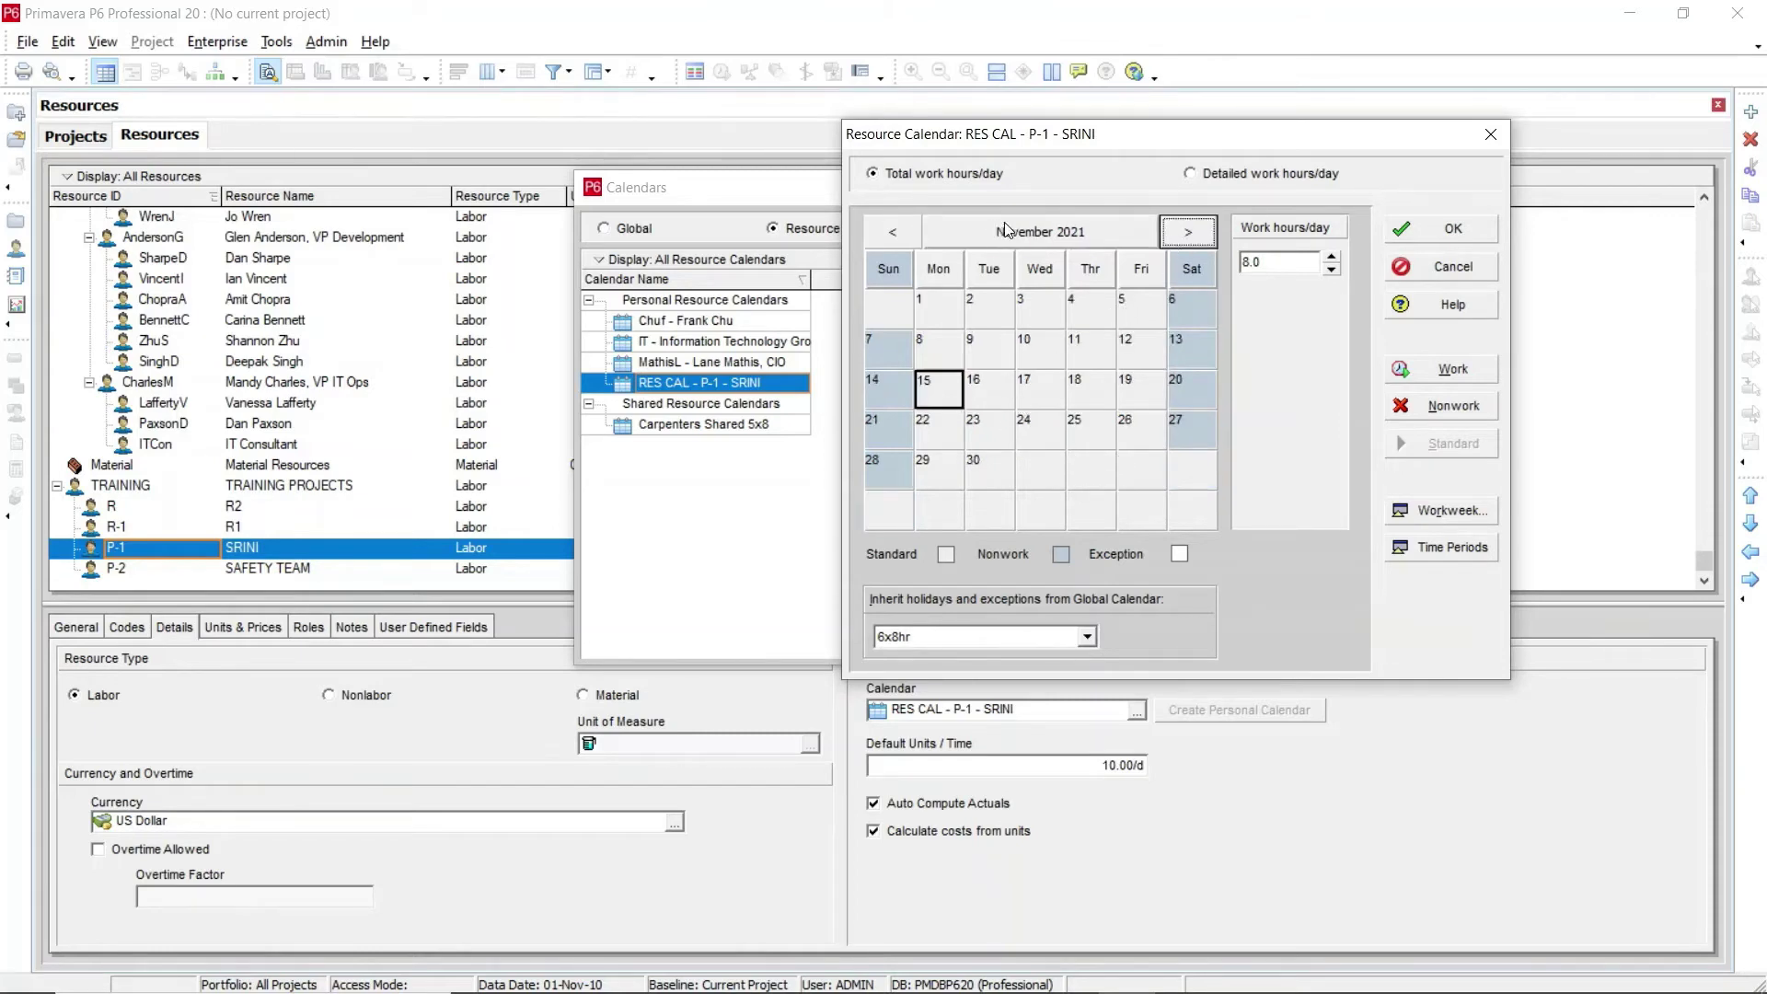
left_click(1194, 235)
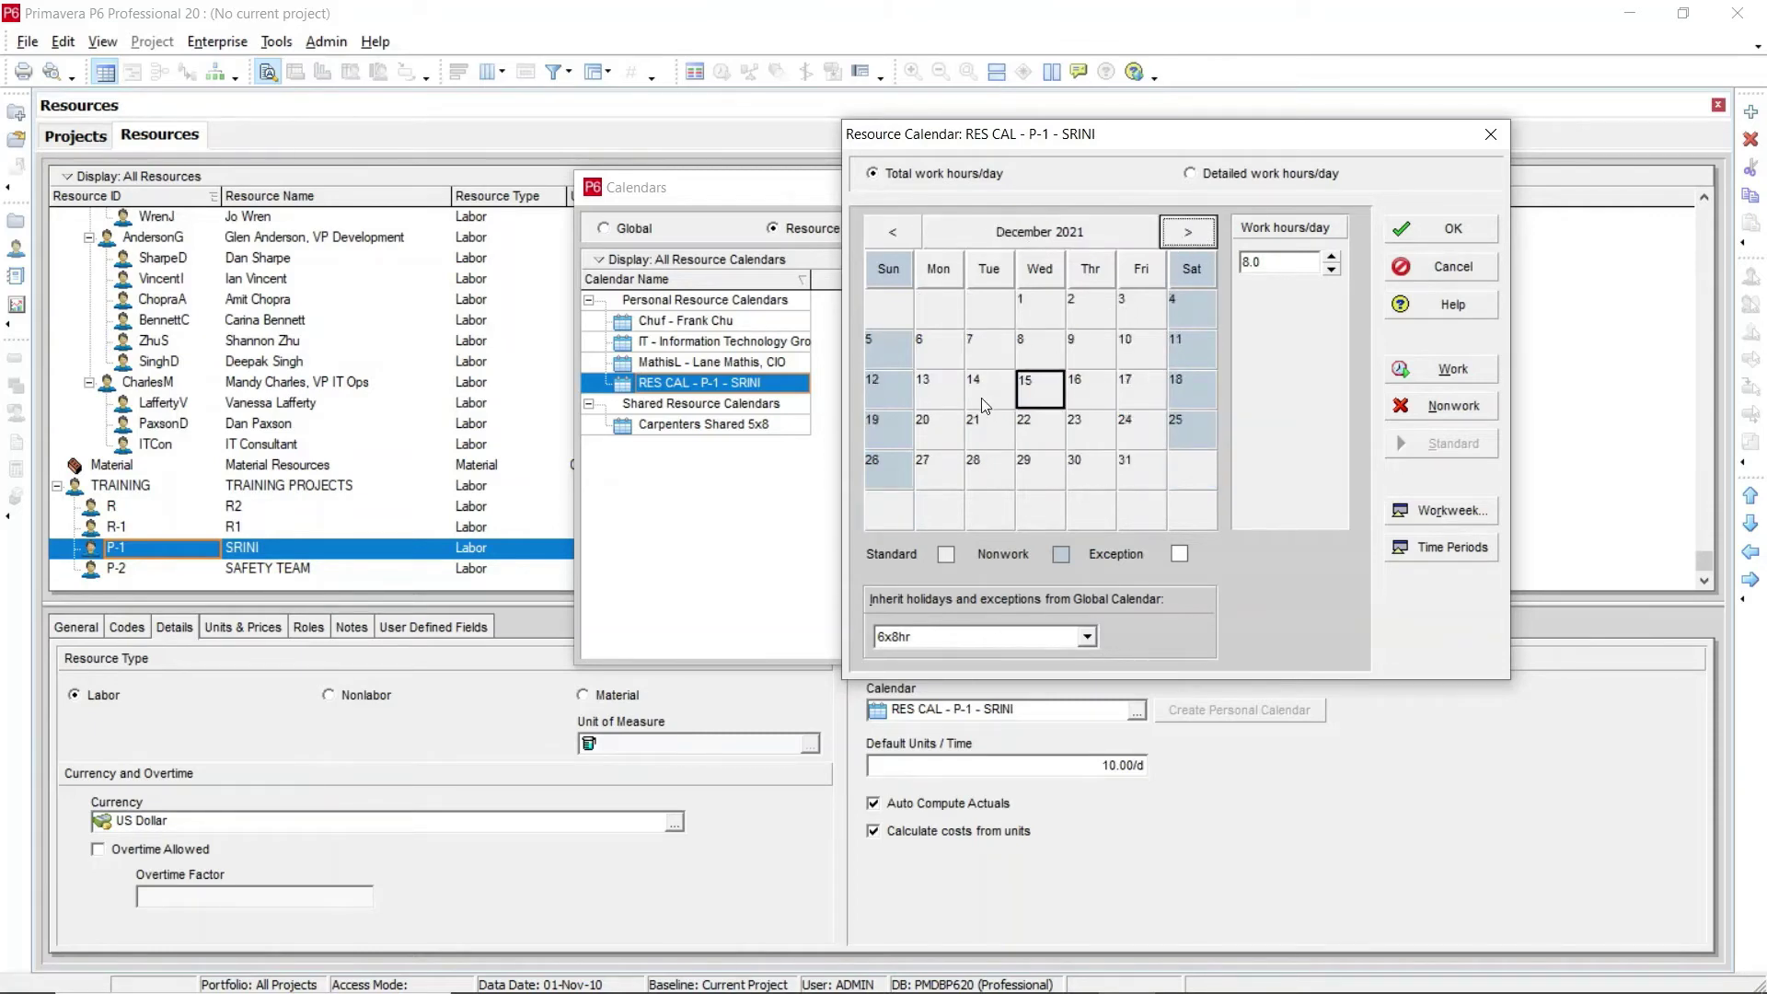
left_click(936, 391)
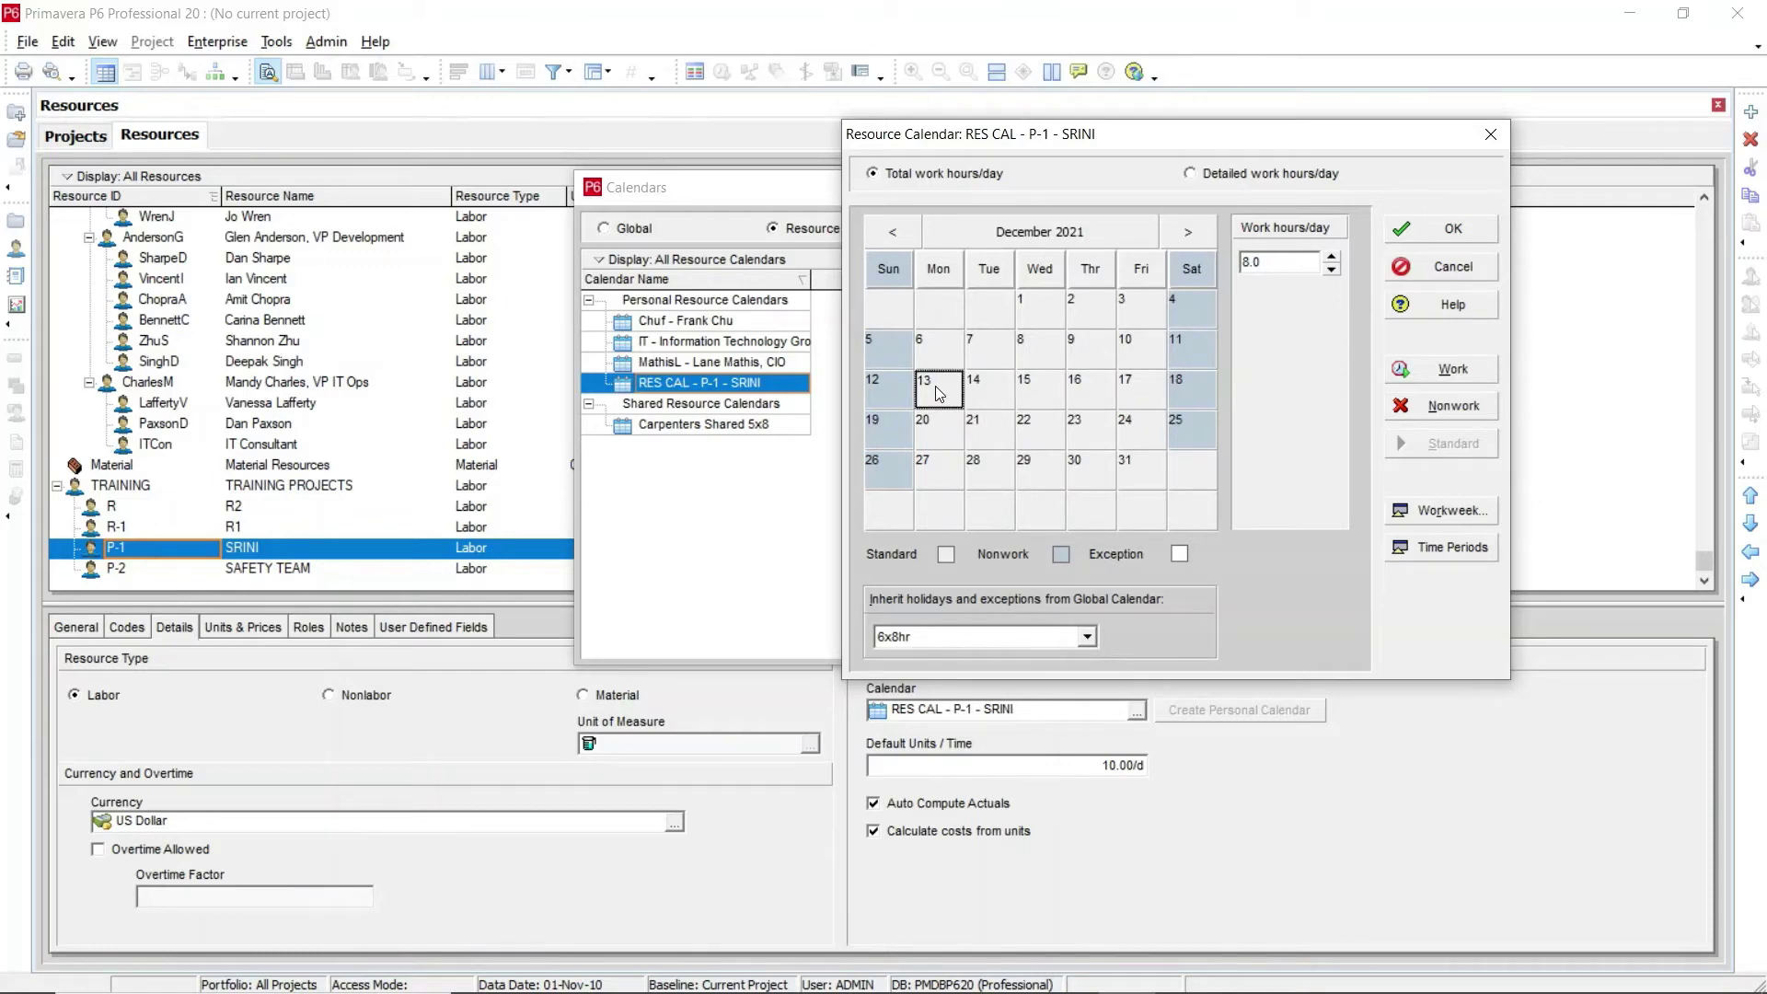
left_click(1137, 428, "shift")
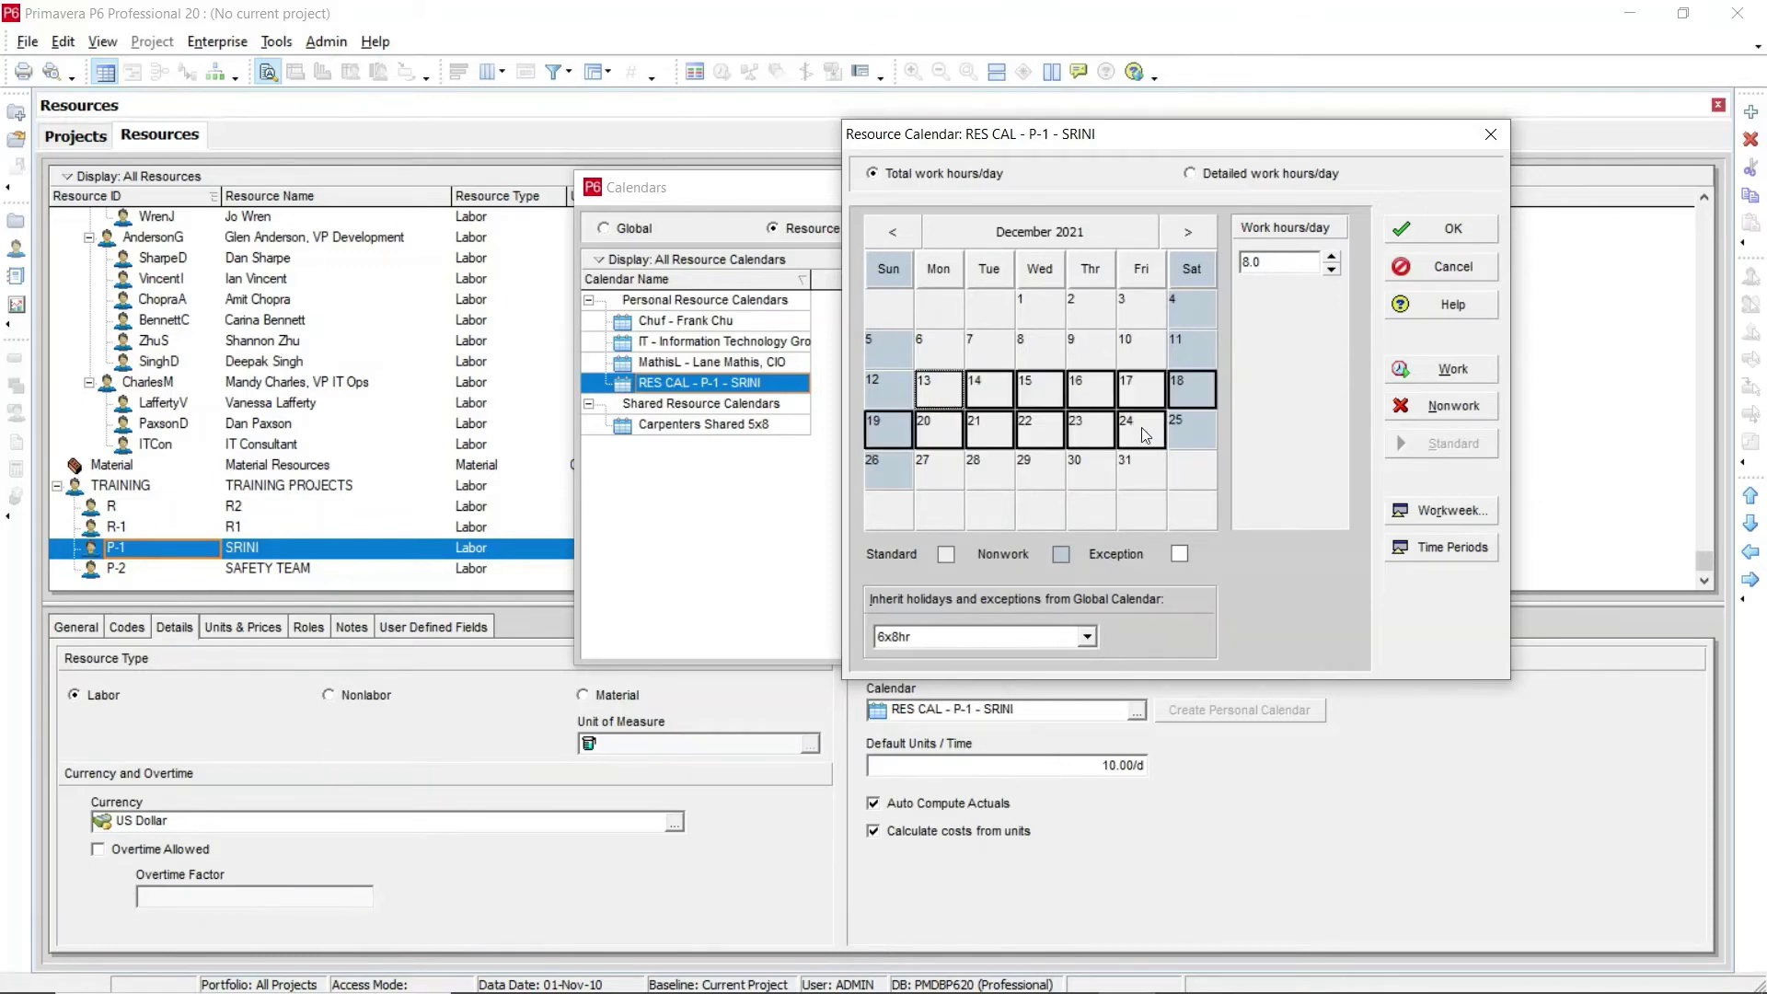
left_click(1446, 412)
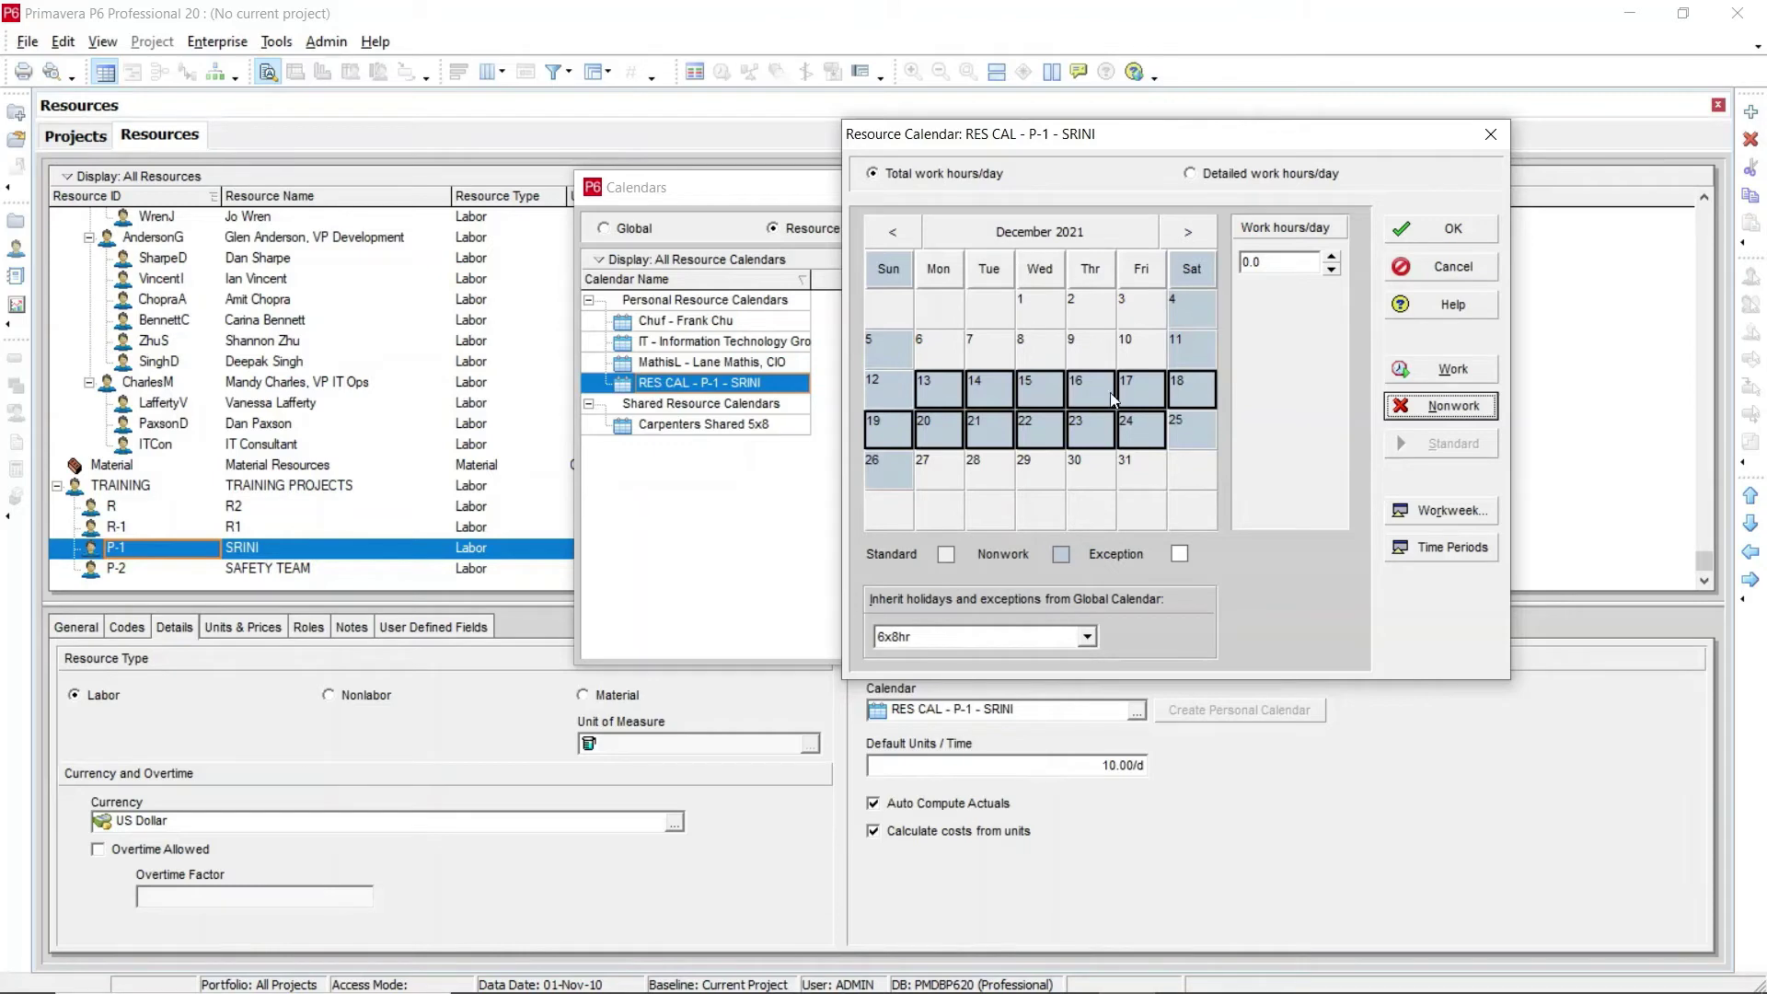
left_click(936, 359)
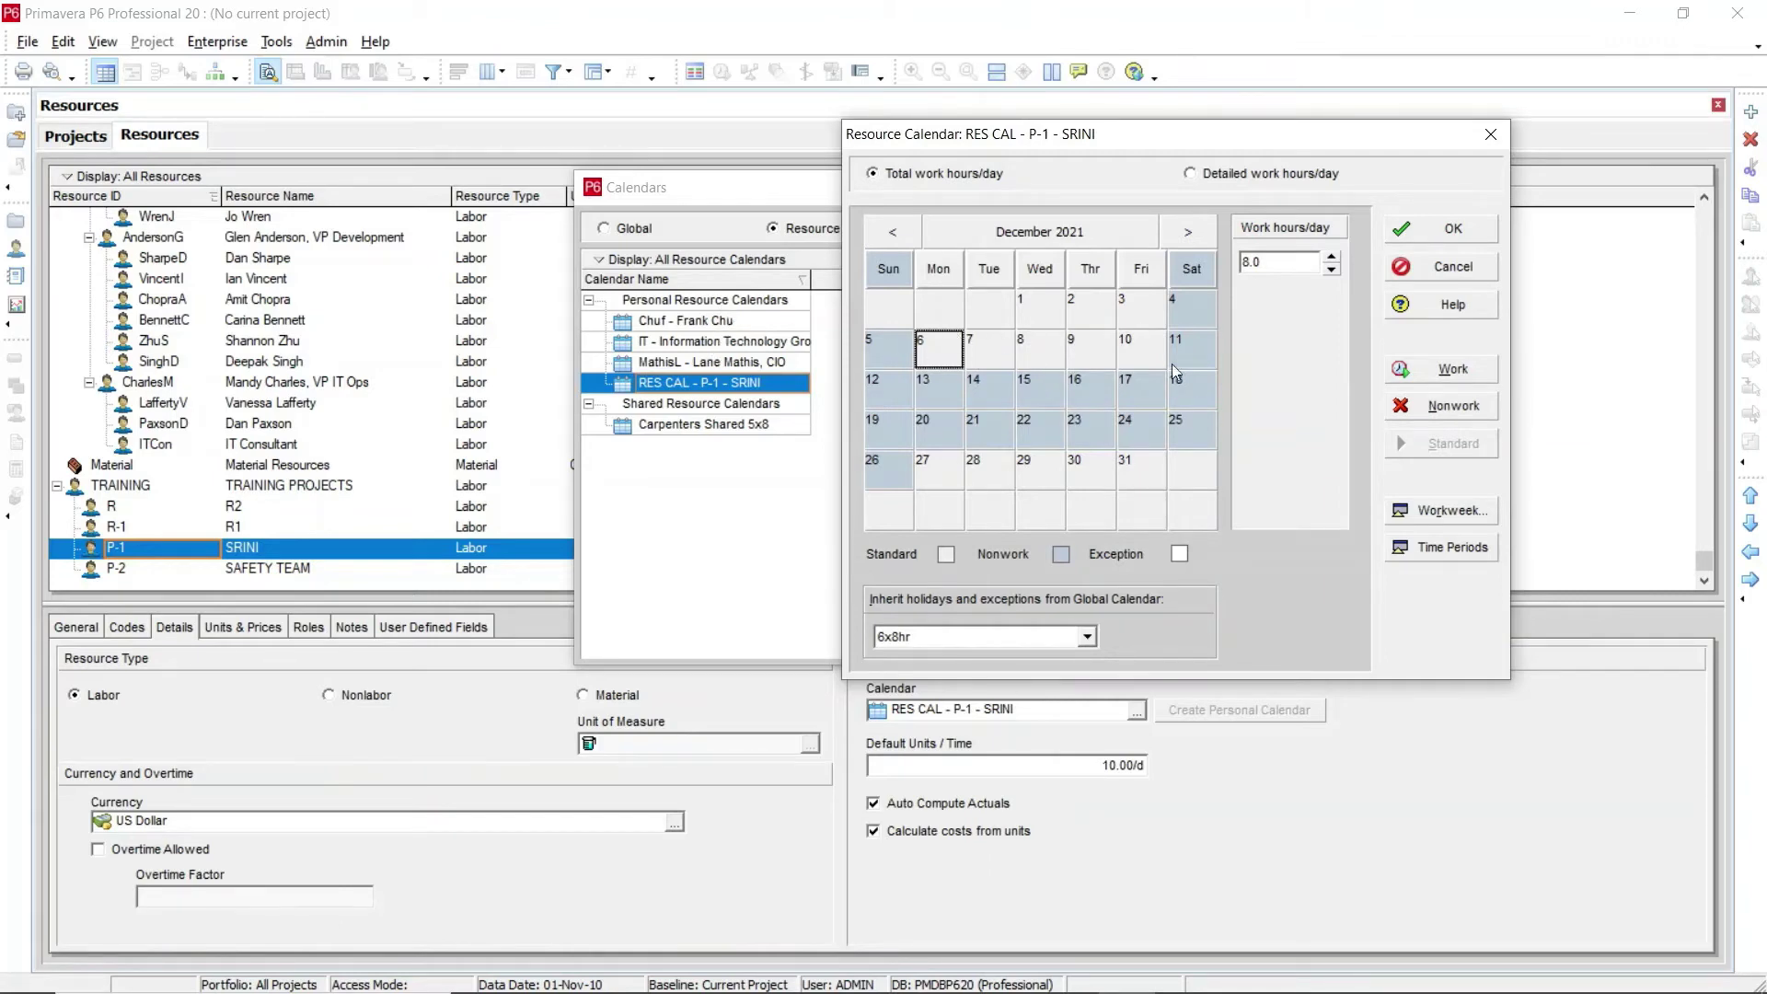
left_click(1462, 236)
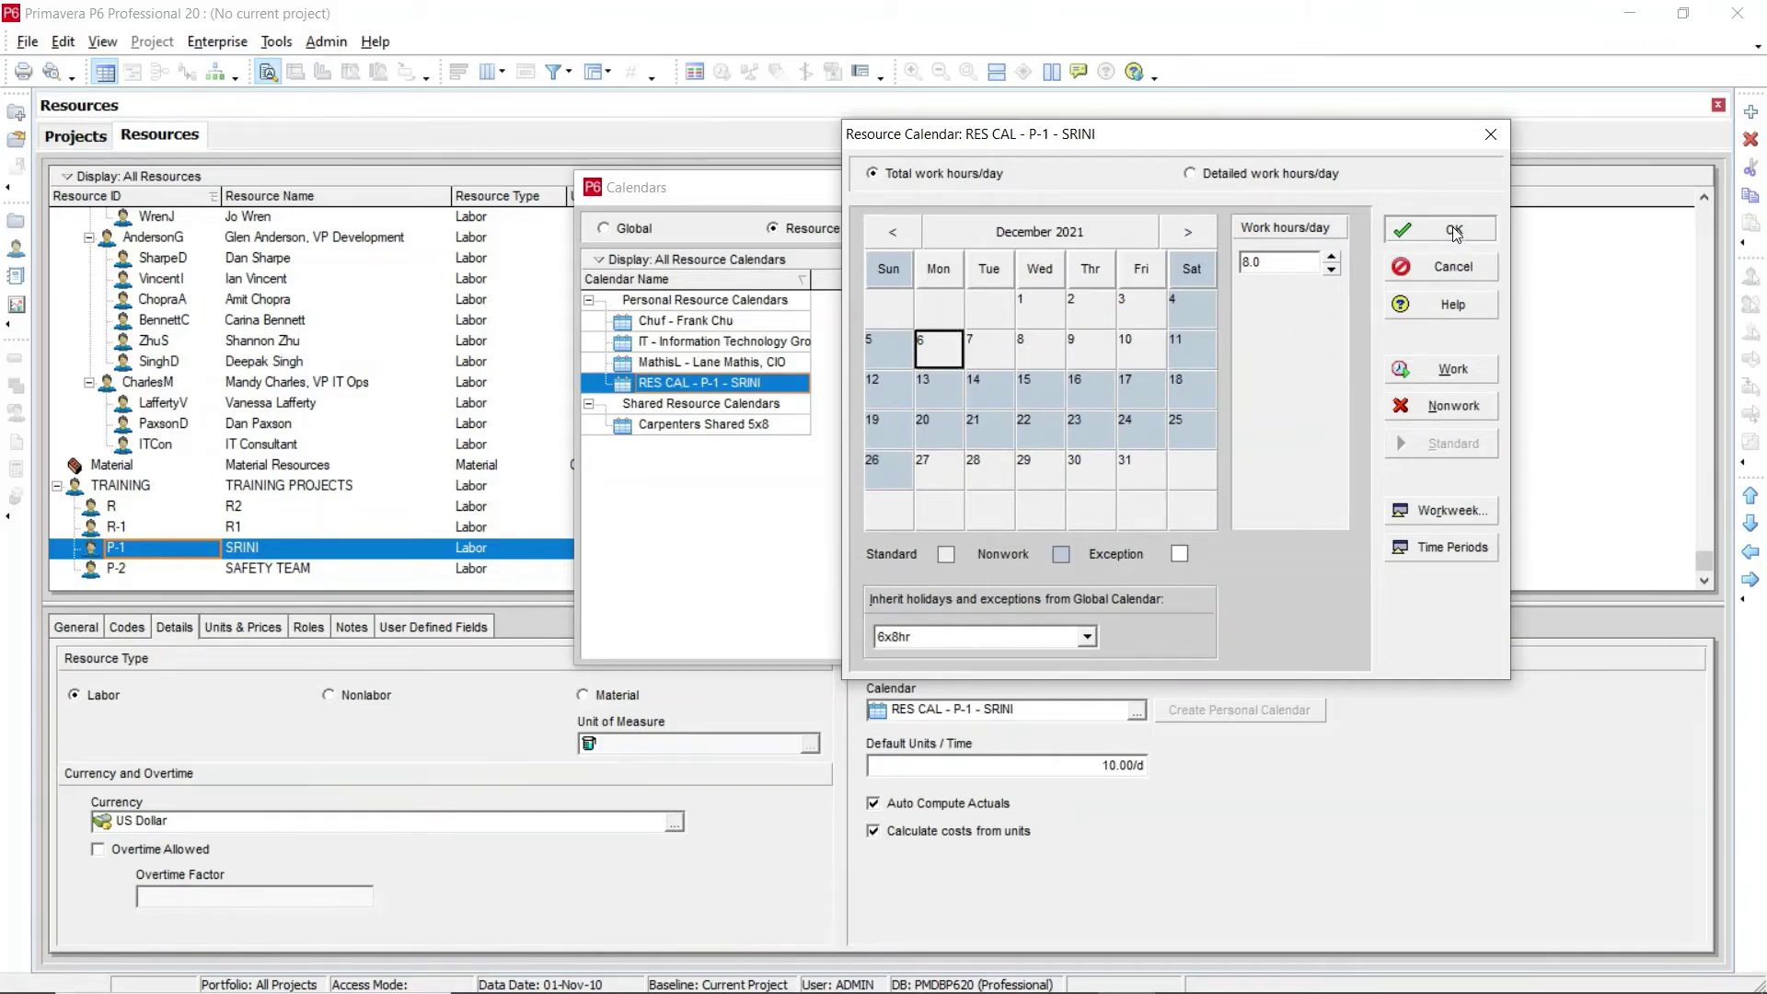
Add a new shared resource calendar copied from the global calendar 5X10 HR
left_click(704, 423)
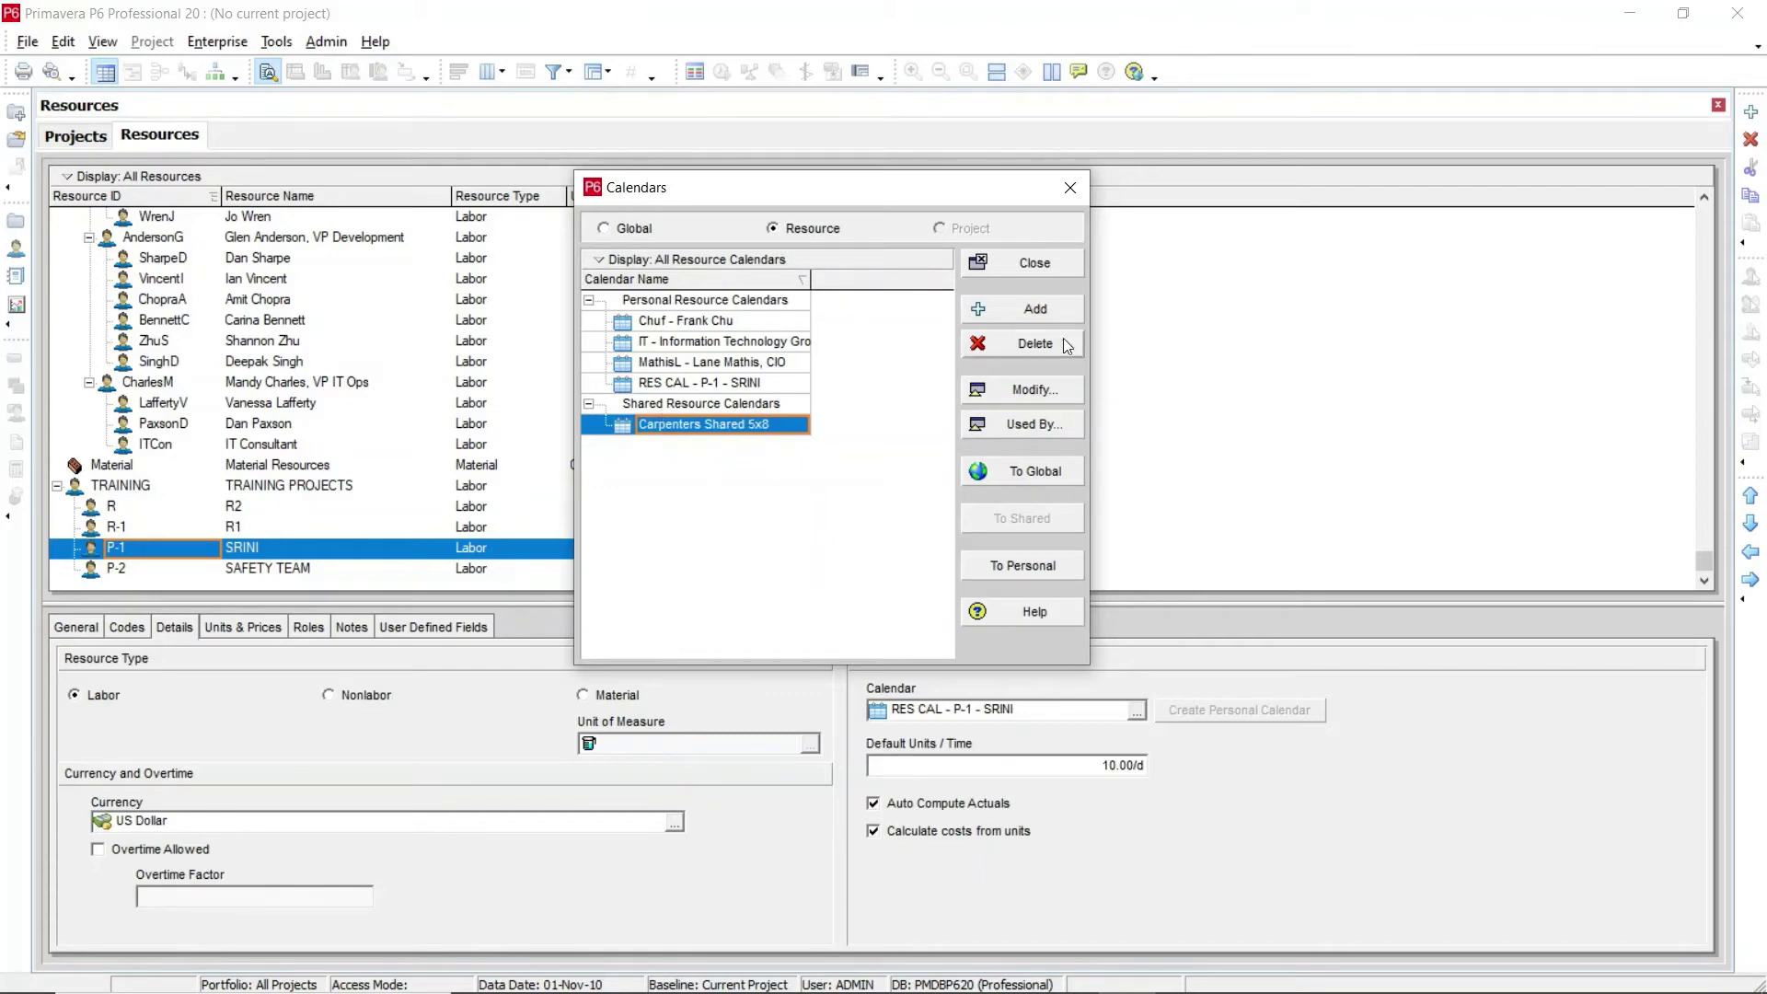
left_click(1016, 313)
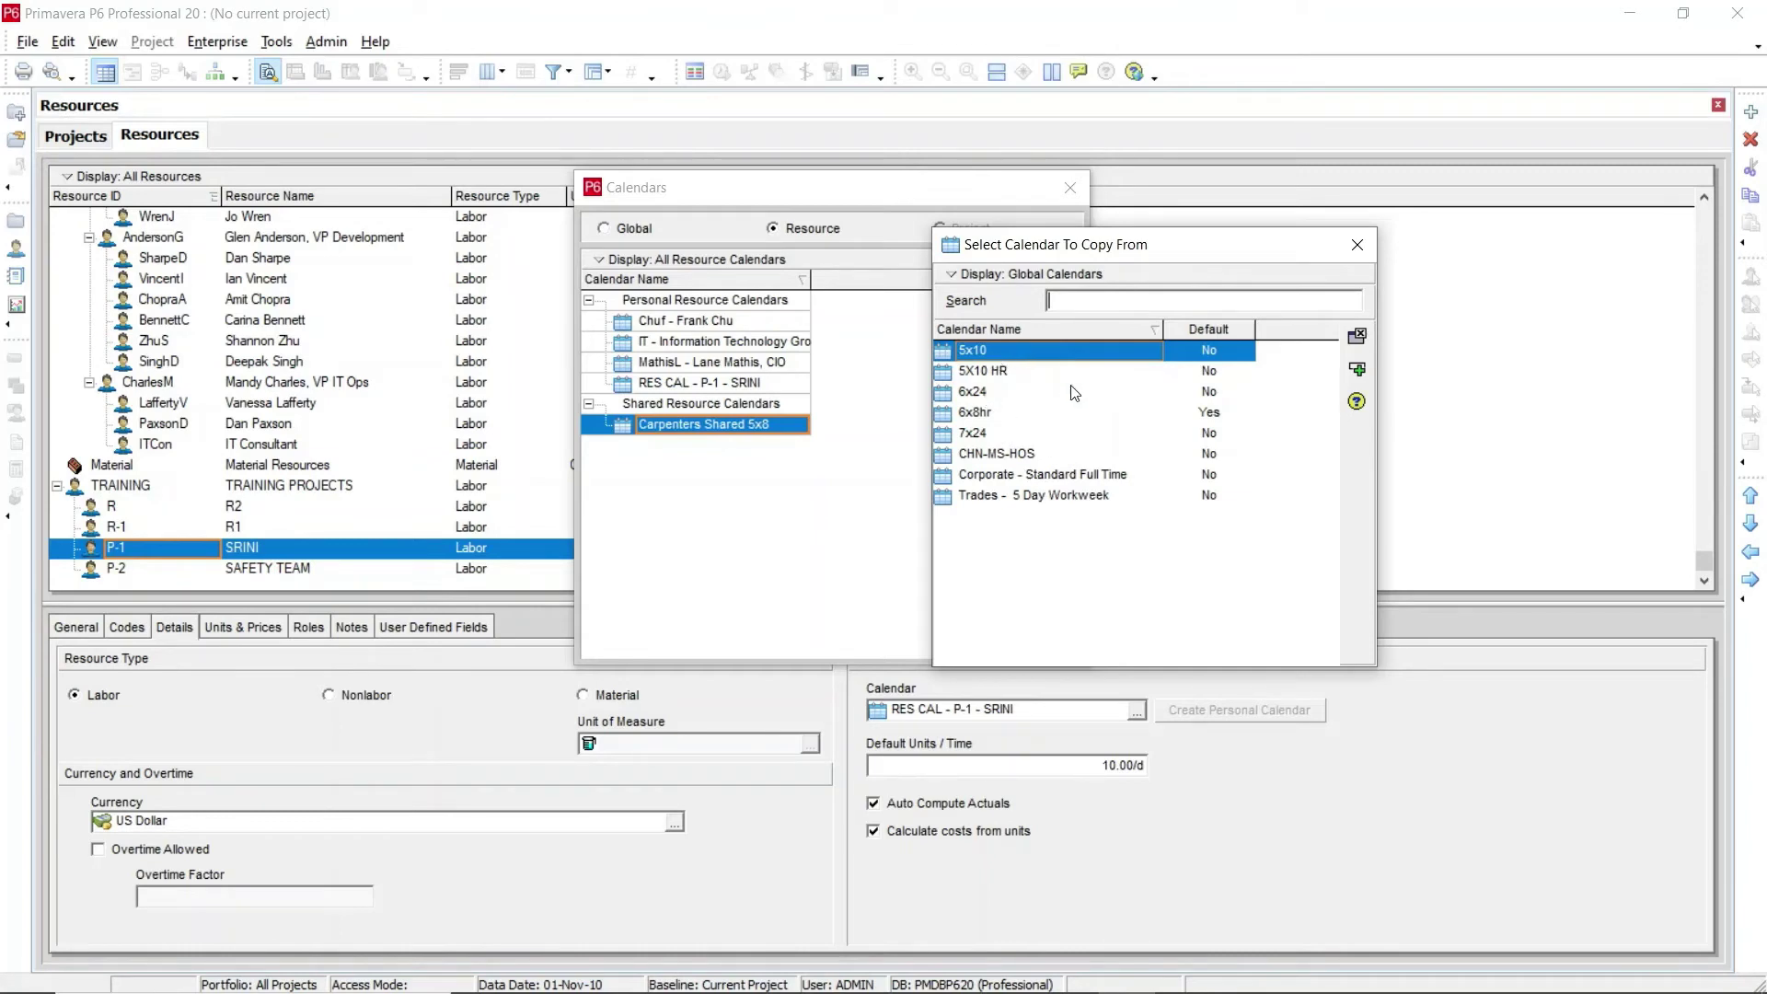
left_click(1013, 375)
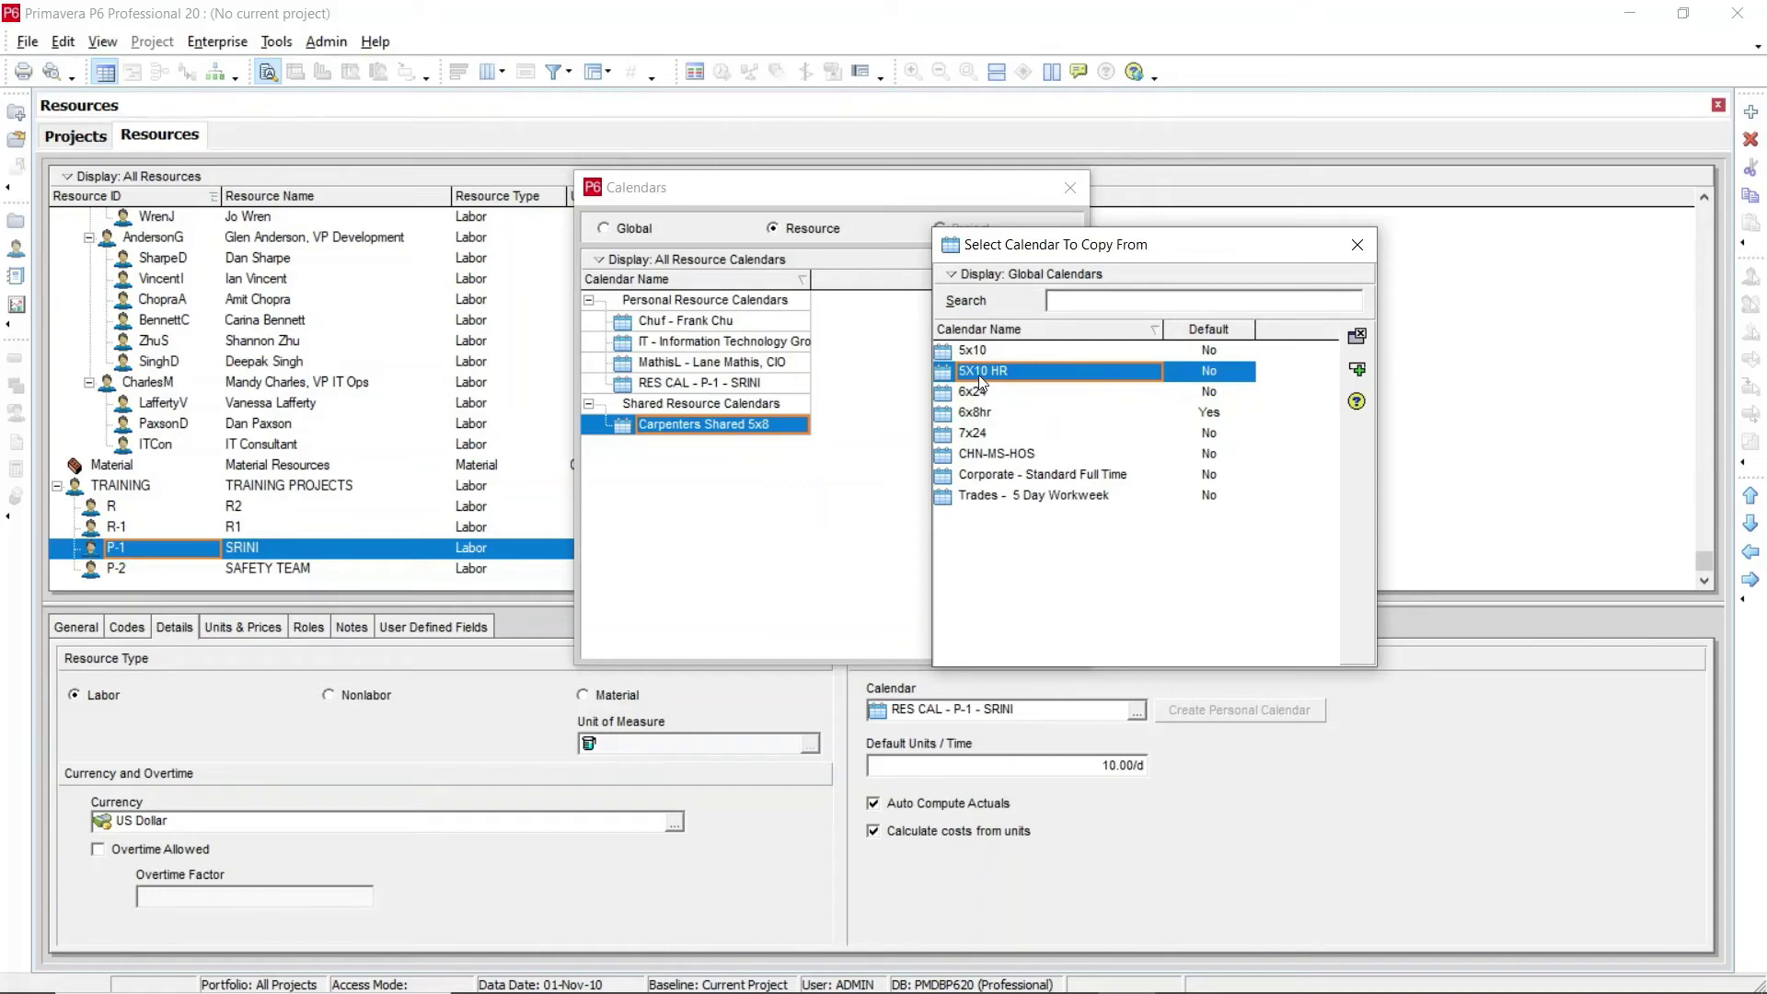
left_click(1359, 371)
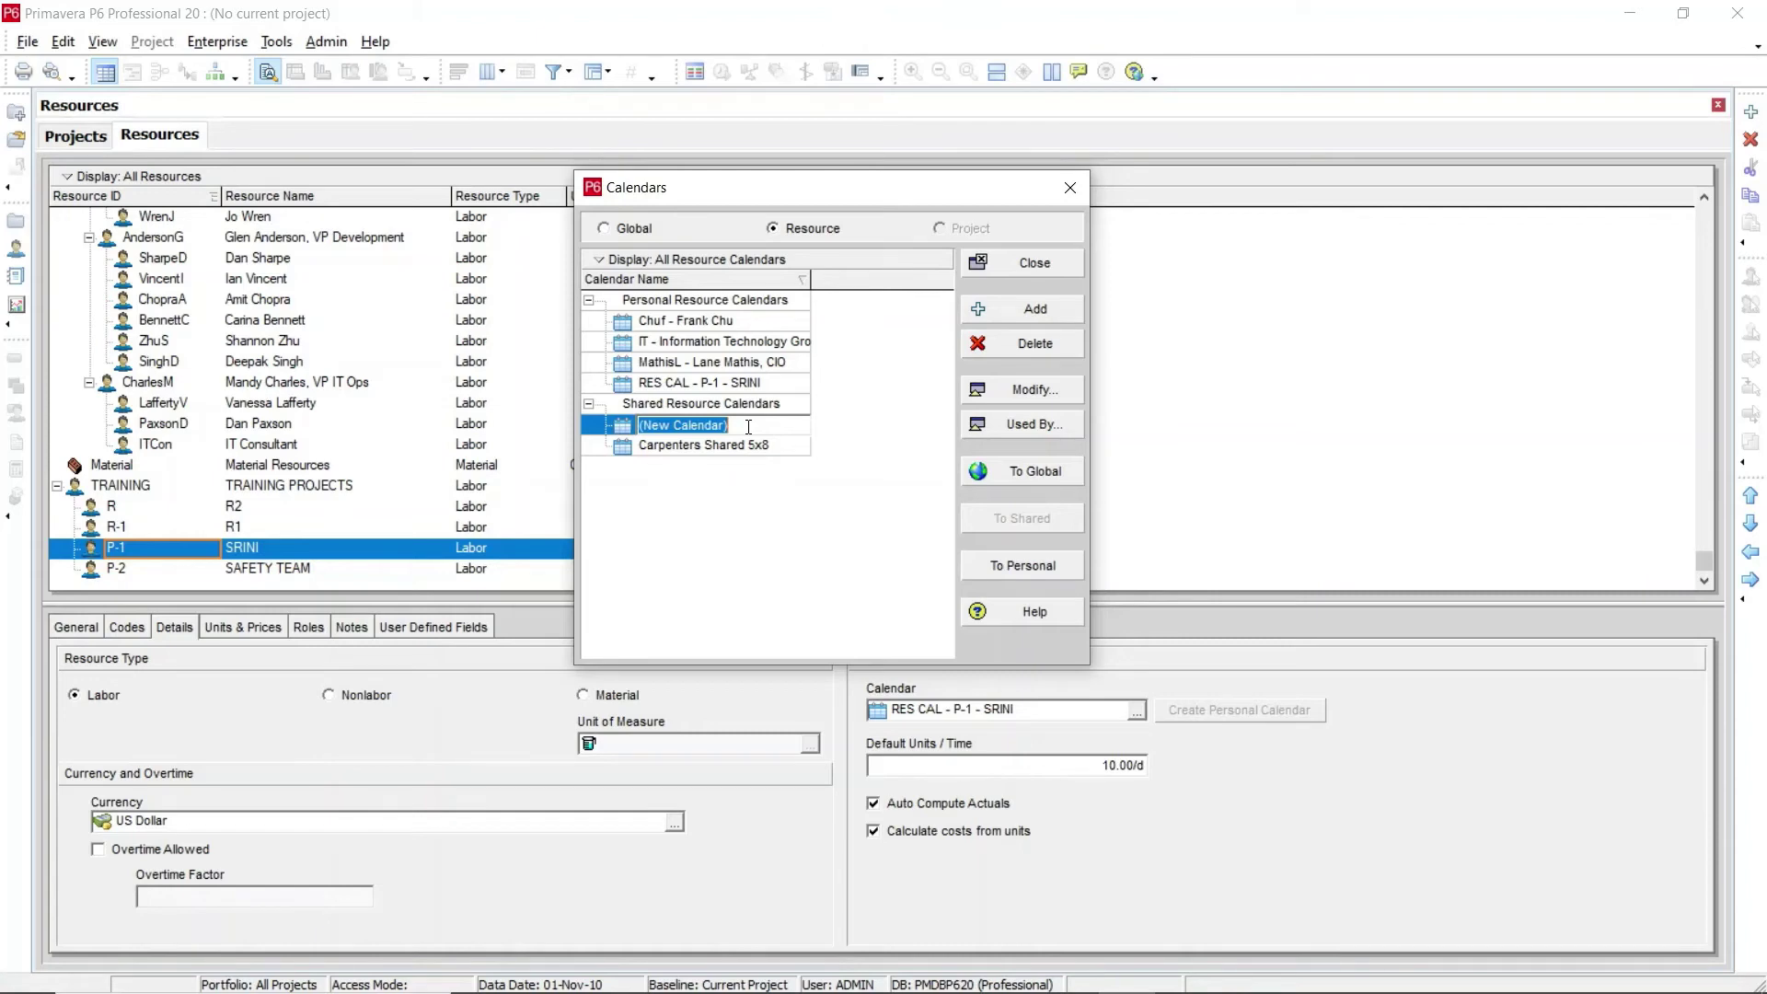
Name the new shared resource calendar SITE TEAM, reset October 28, 2021 to standard work time in it, and save the calendar
type("SITE TEAM")
left_click(704, 447)
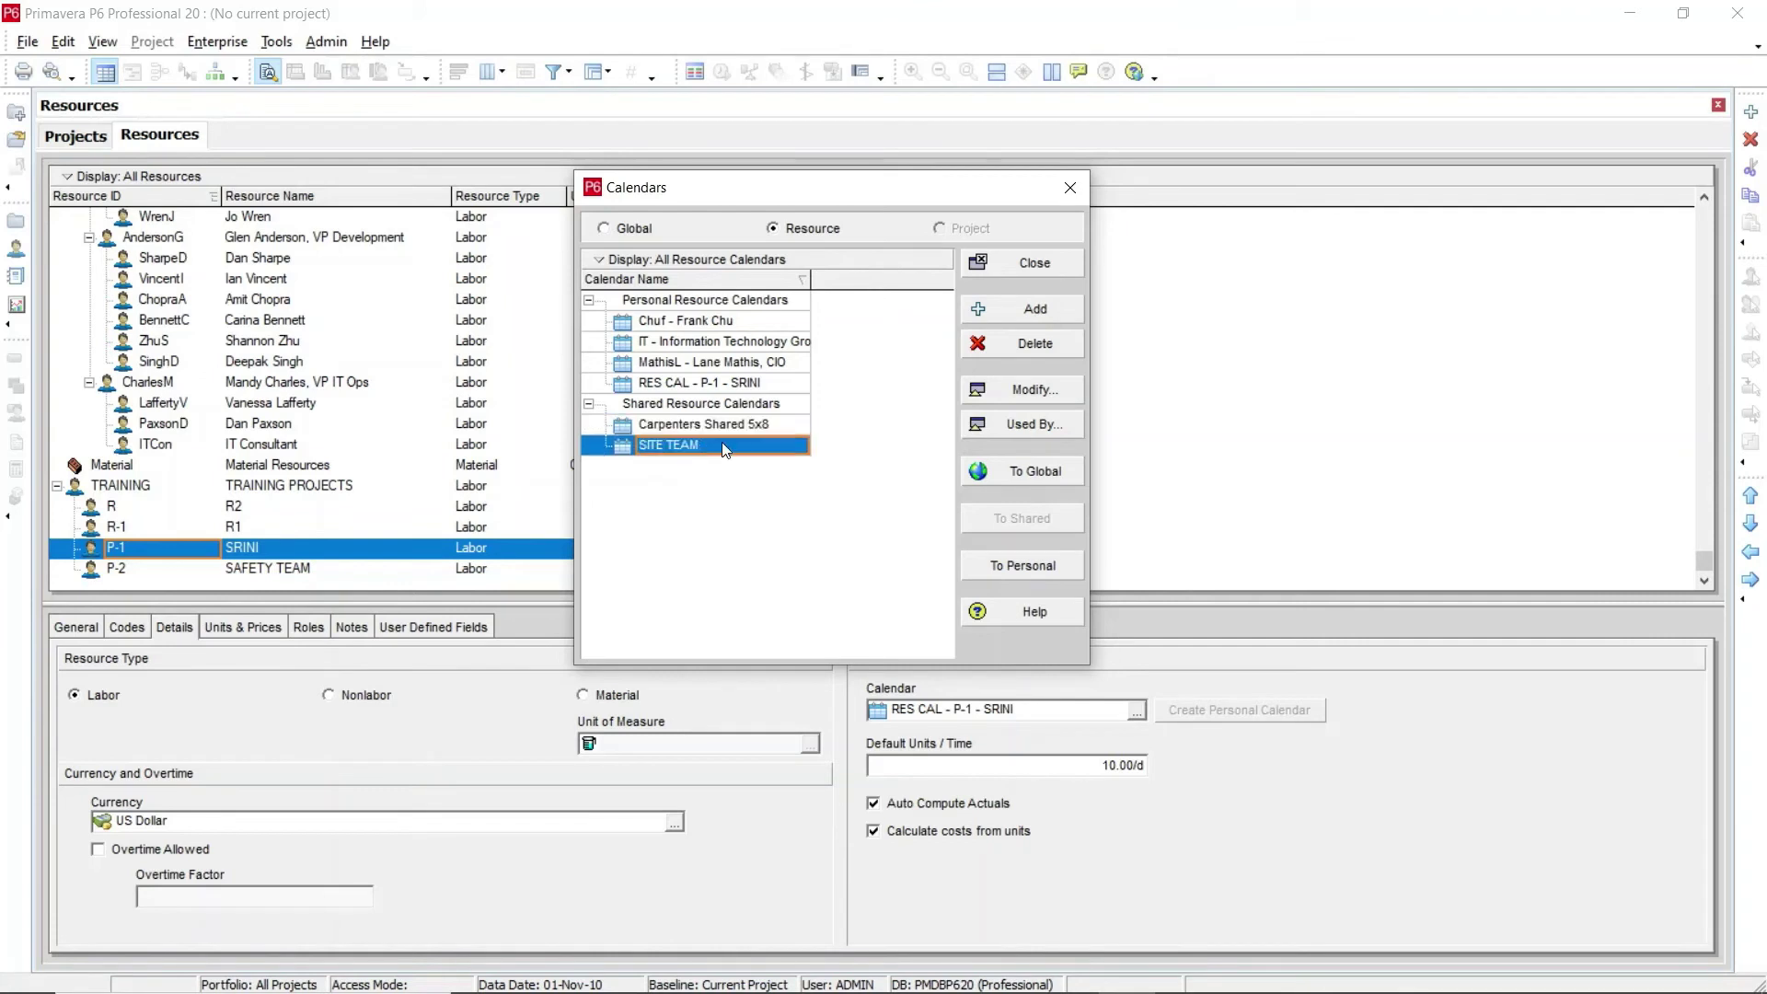
left_click(1008, 392)
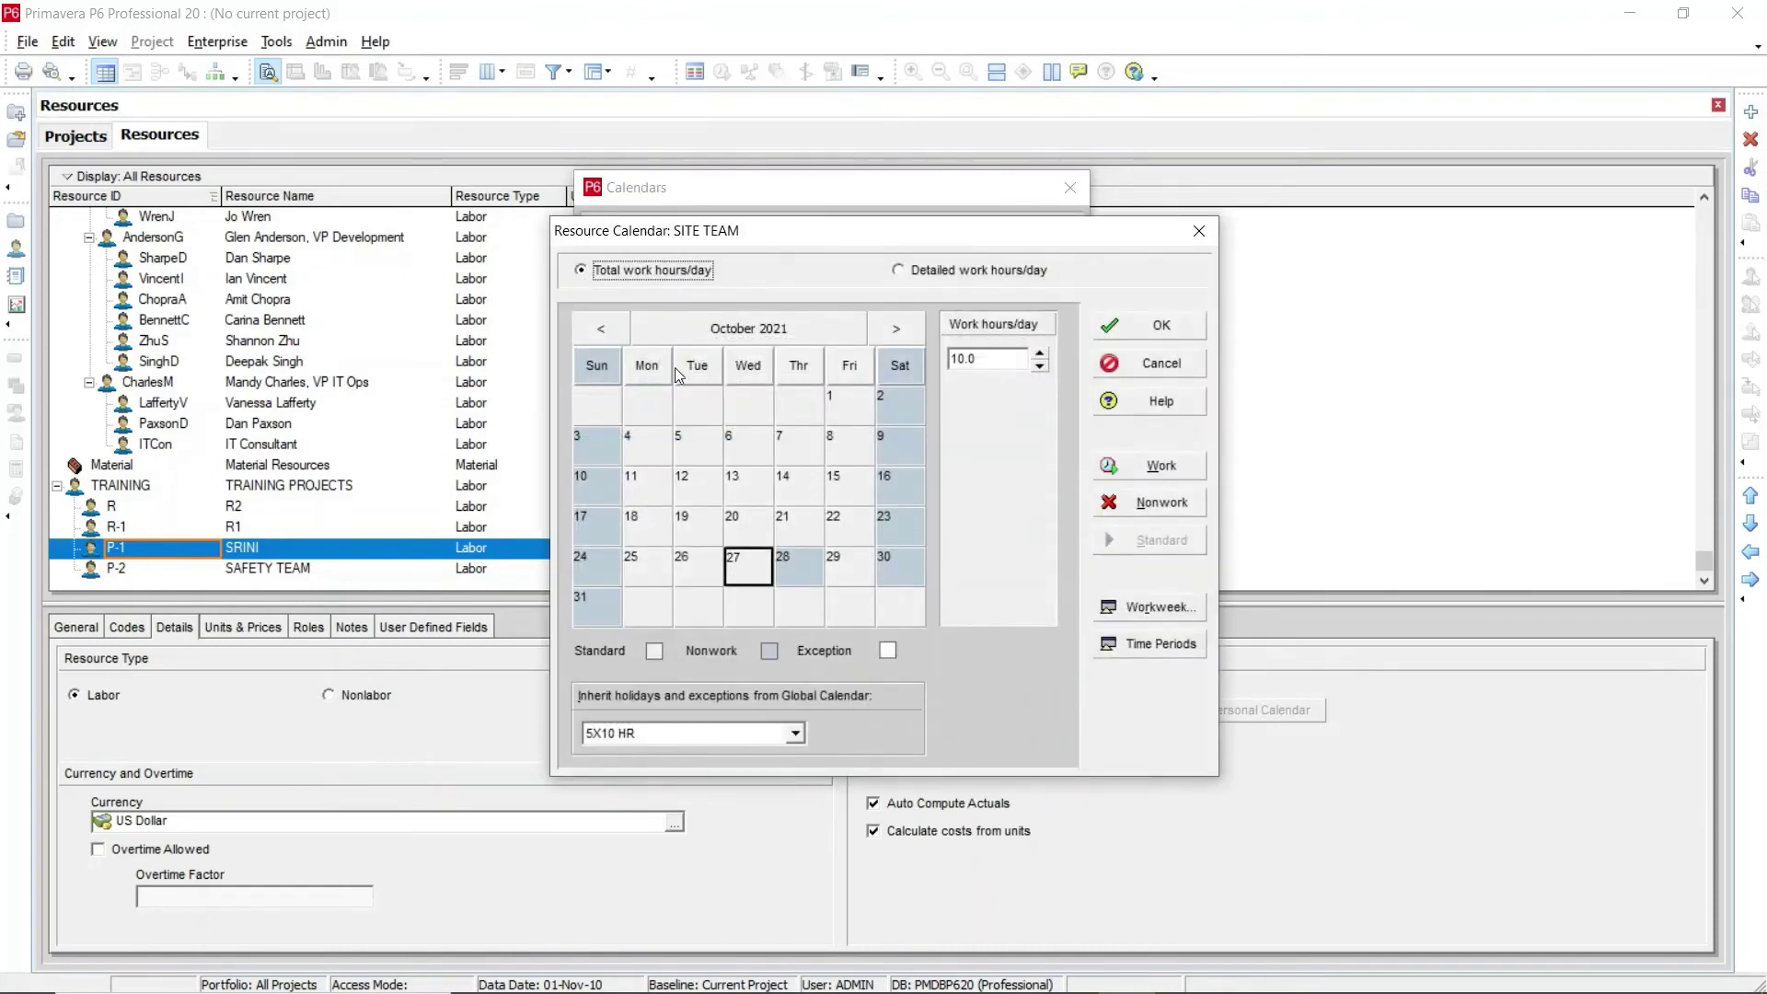
left_click(787, 561)
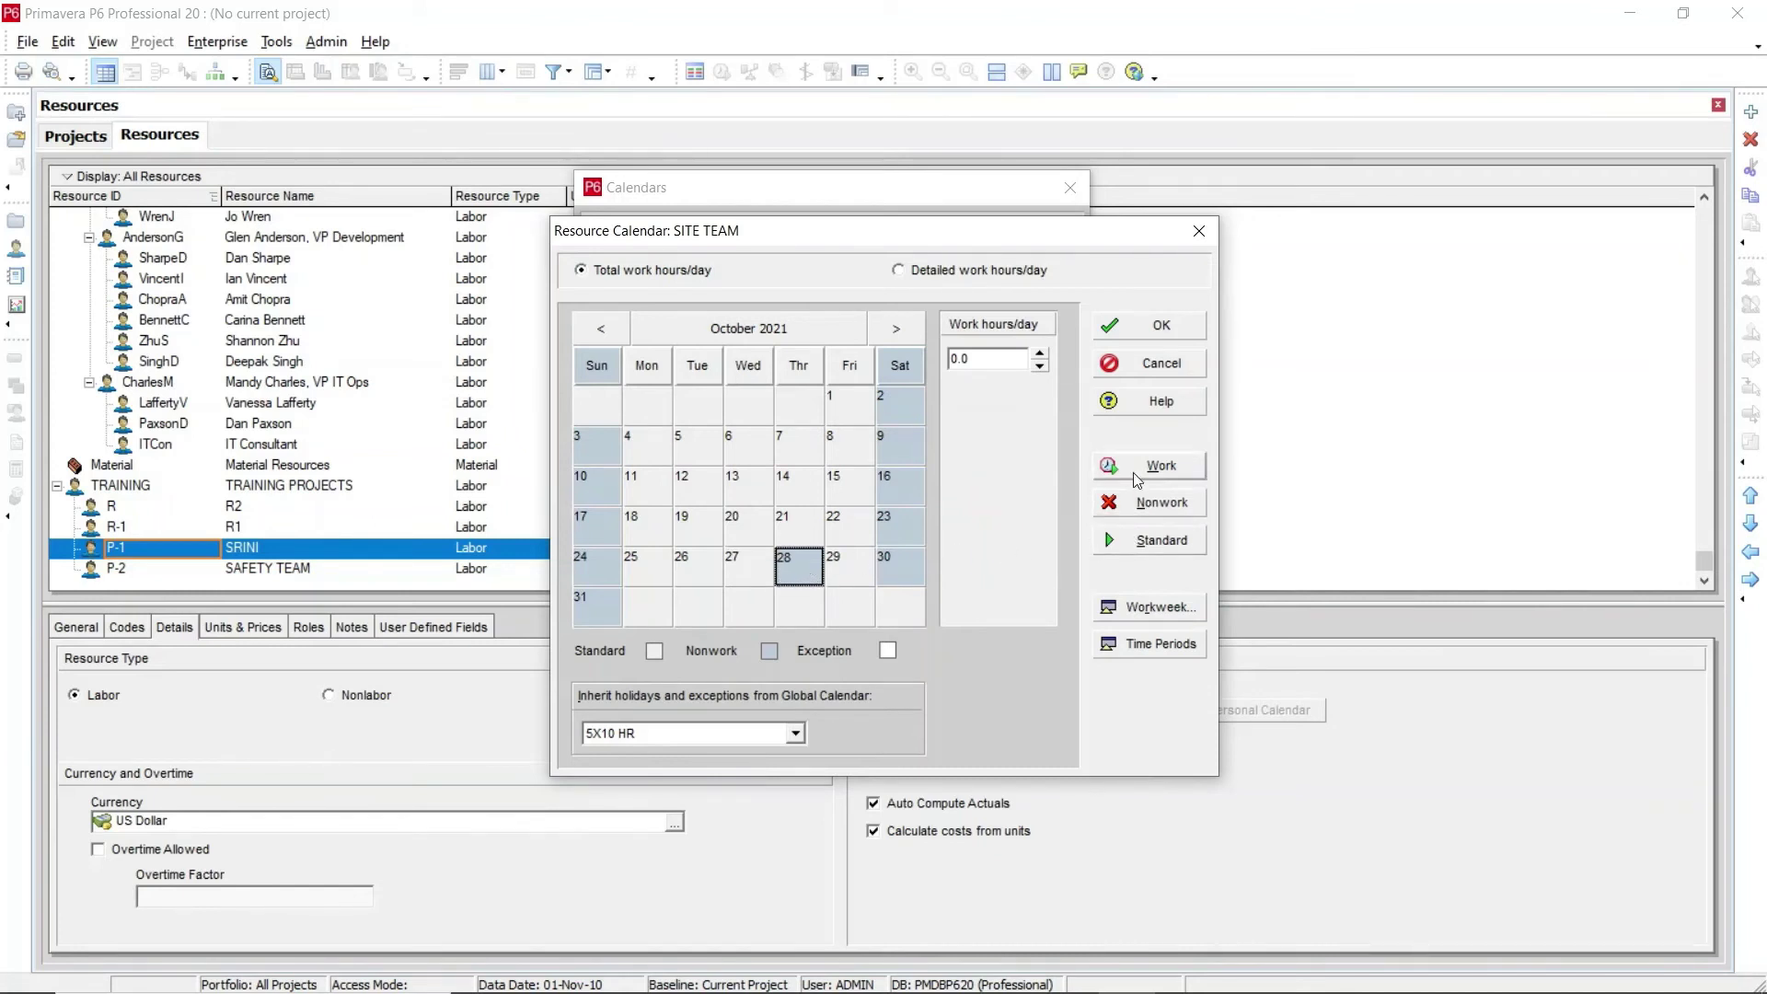
left_click(1136, 543)
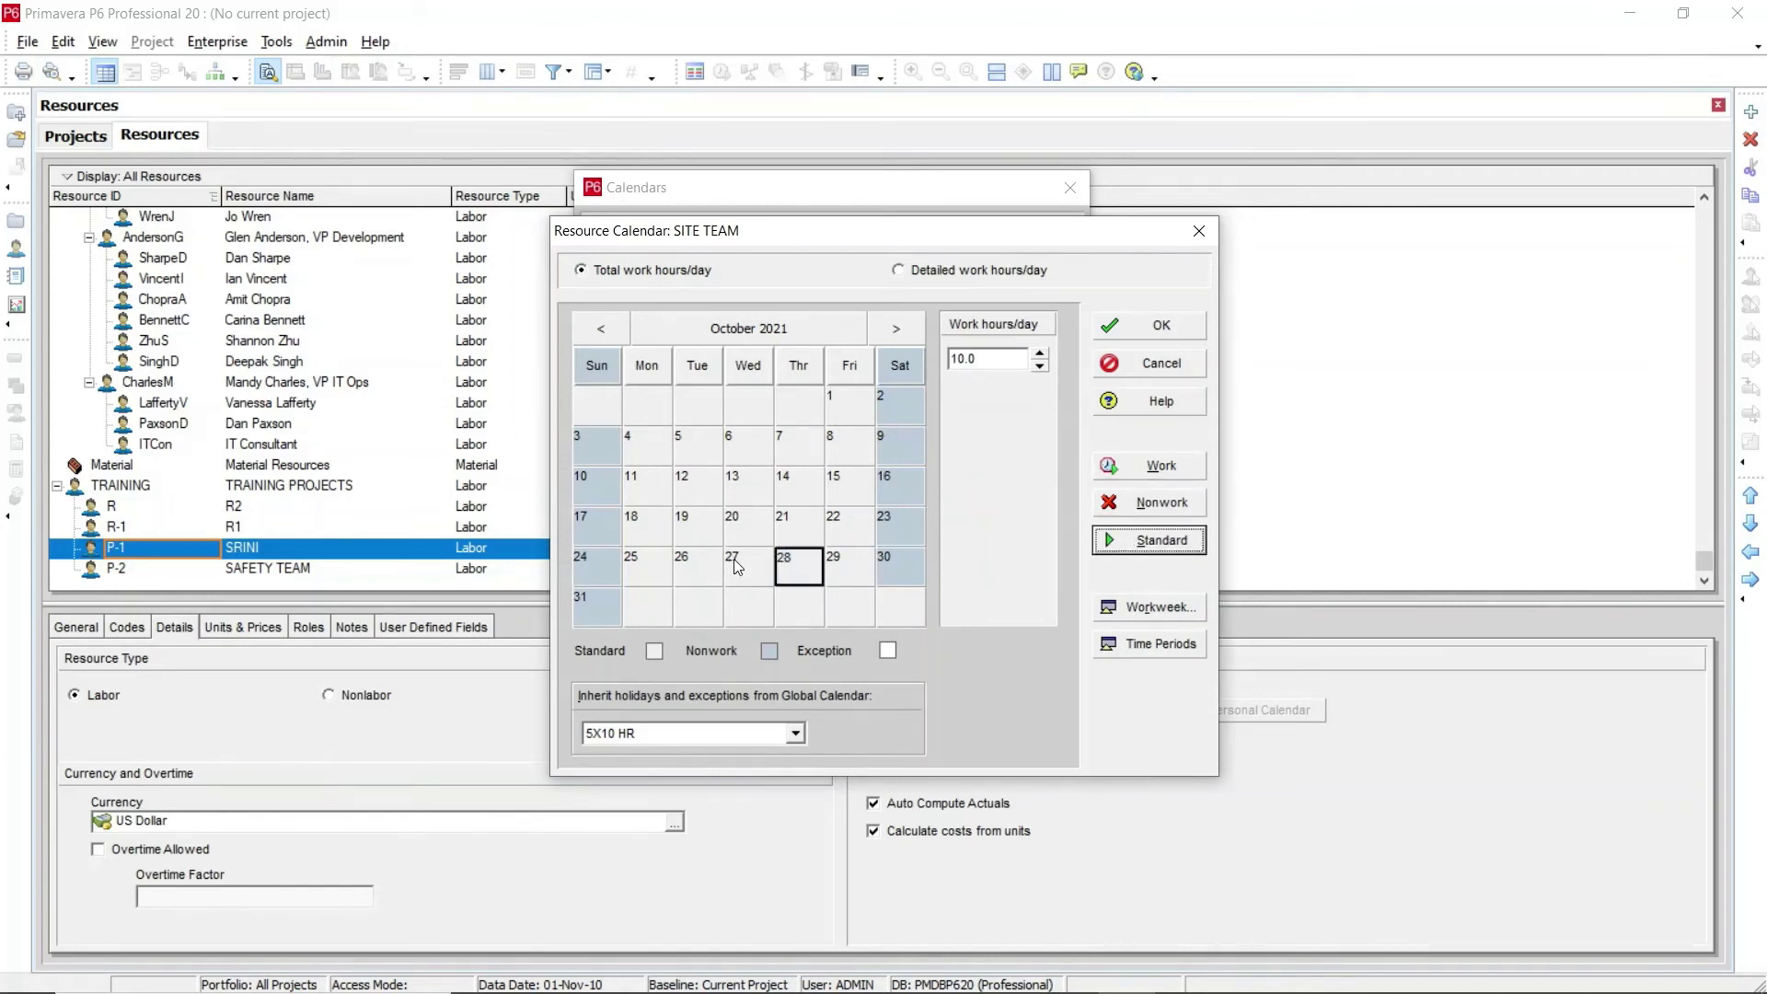
left_click(753, 571)
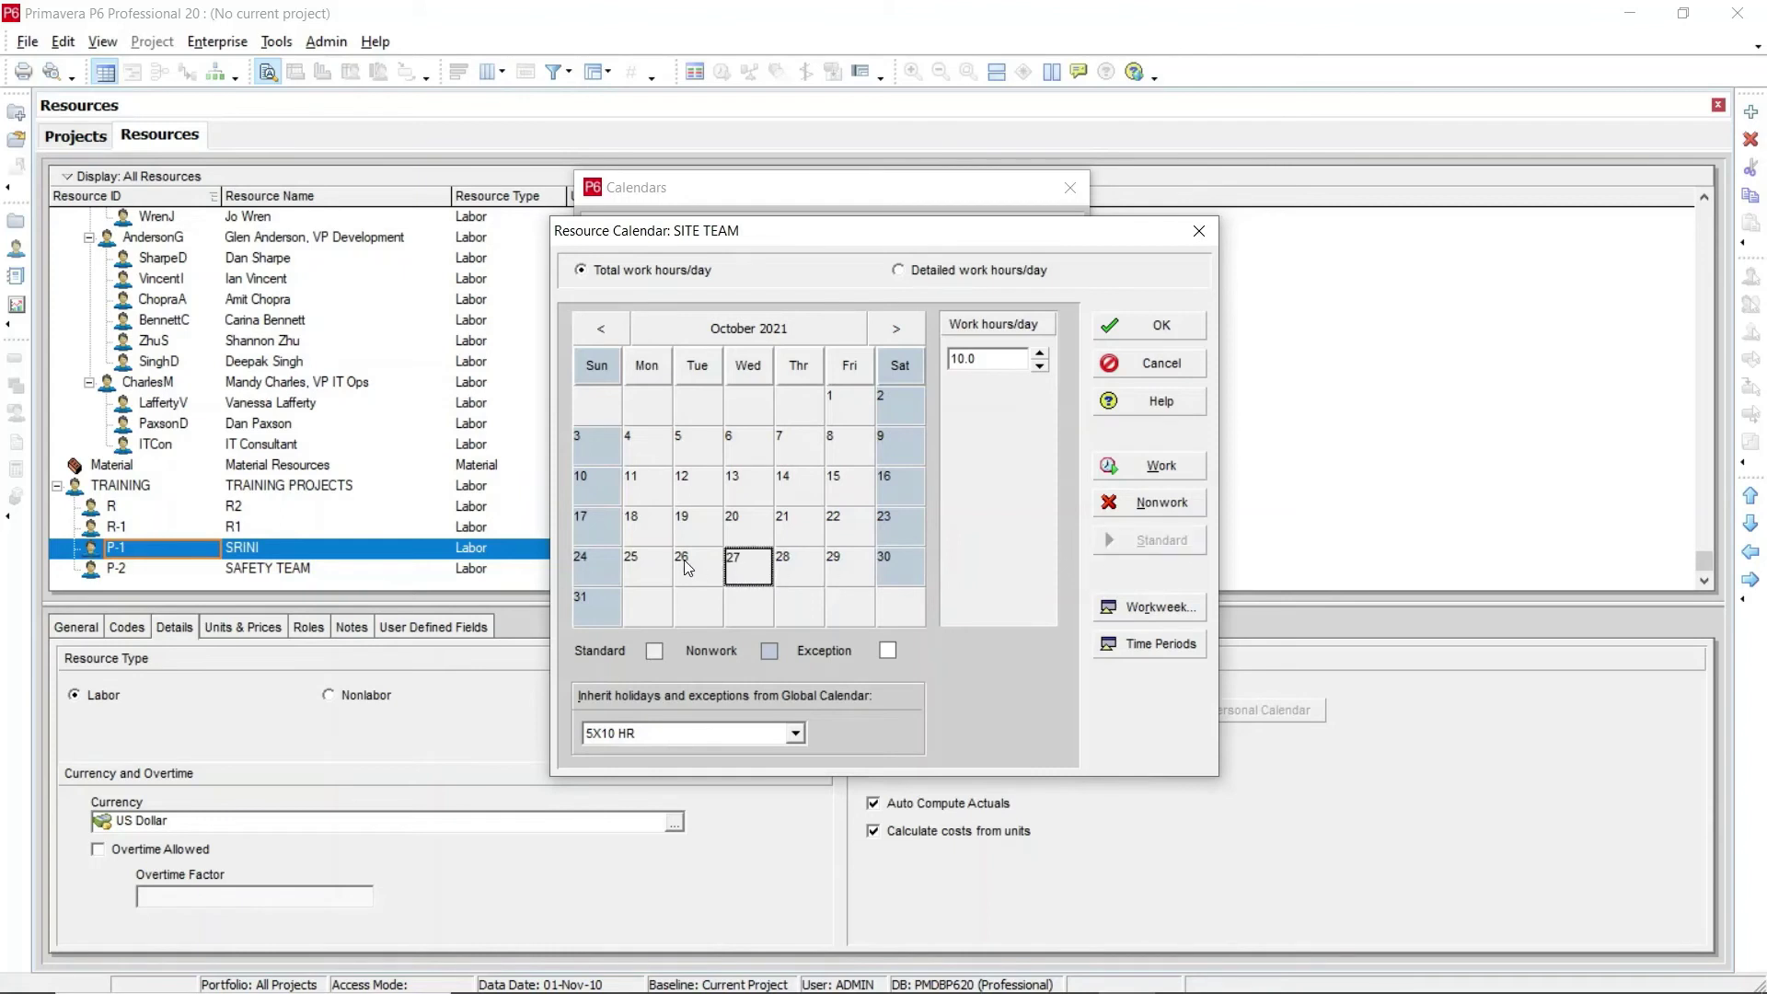
left_click(784, 564)
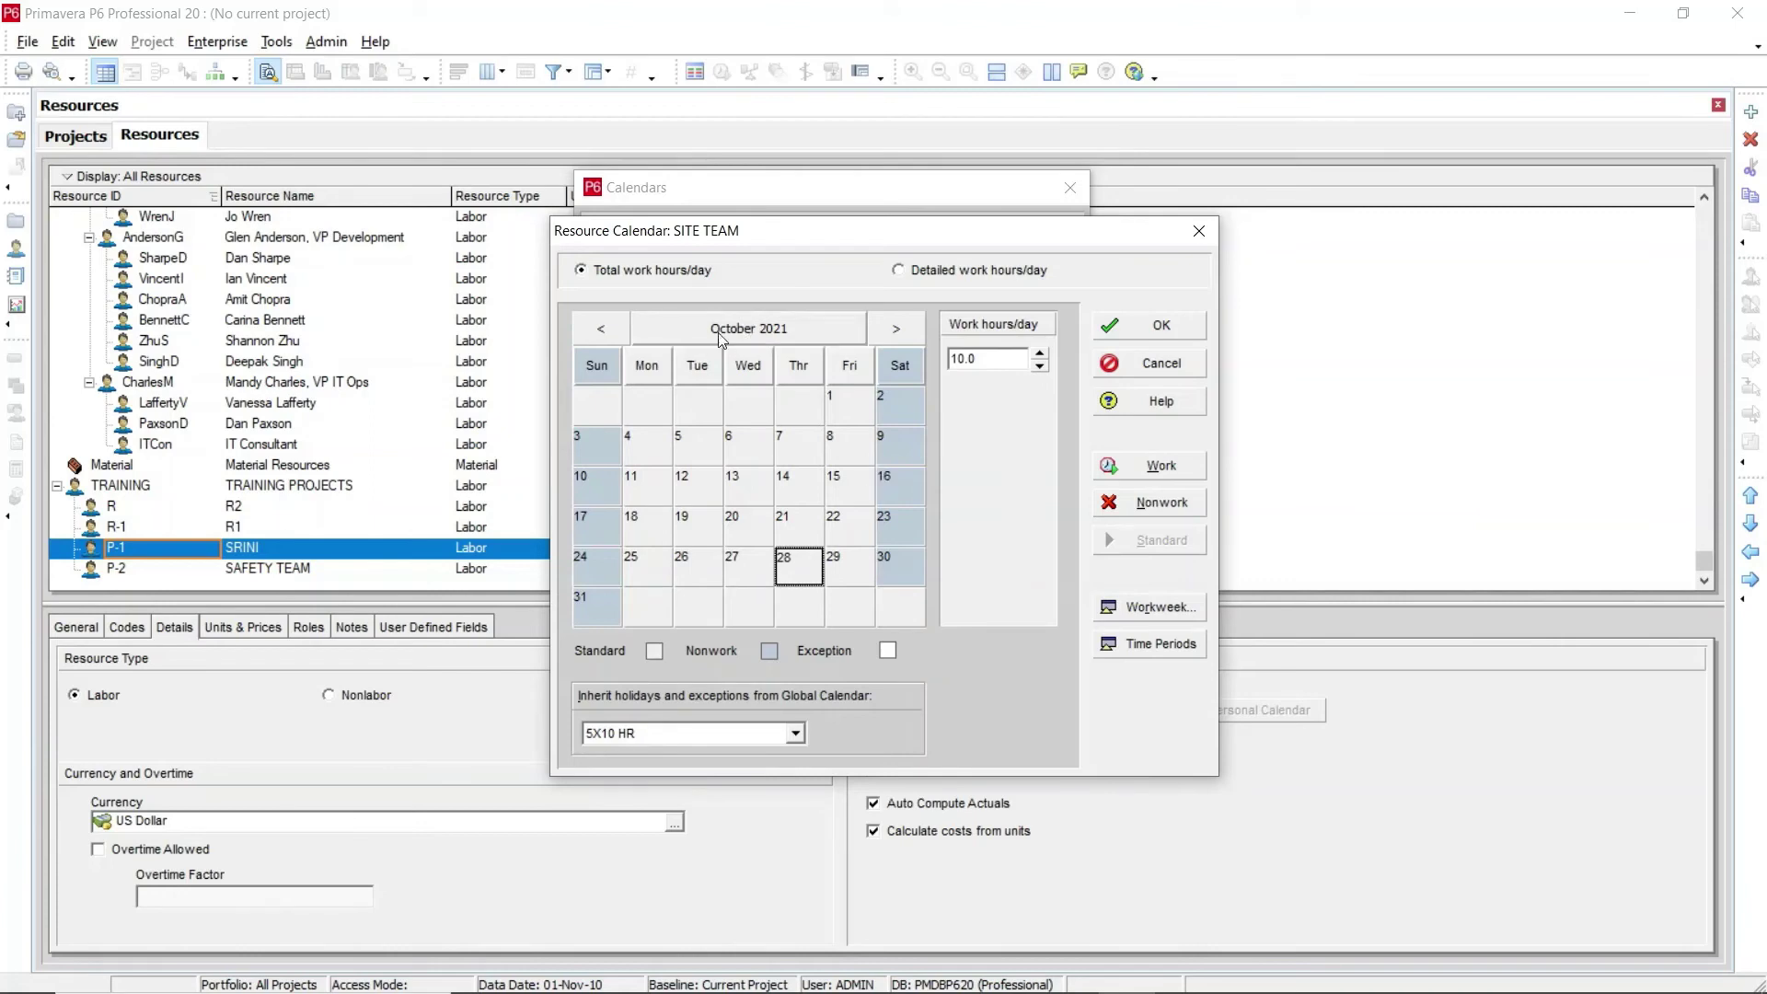
left_click(1158, 331)
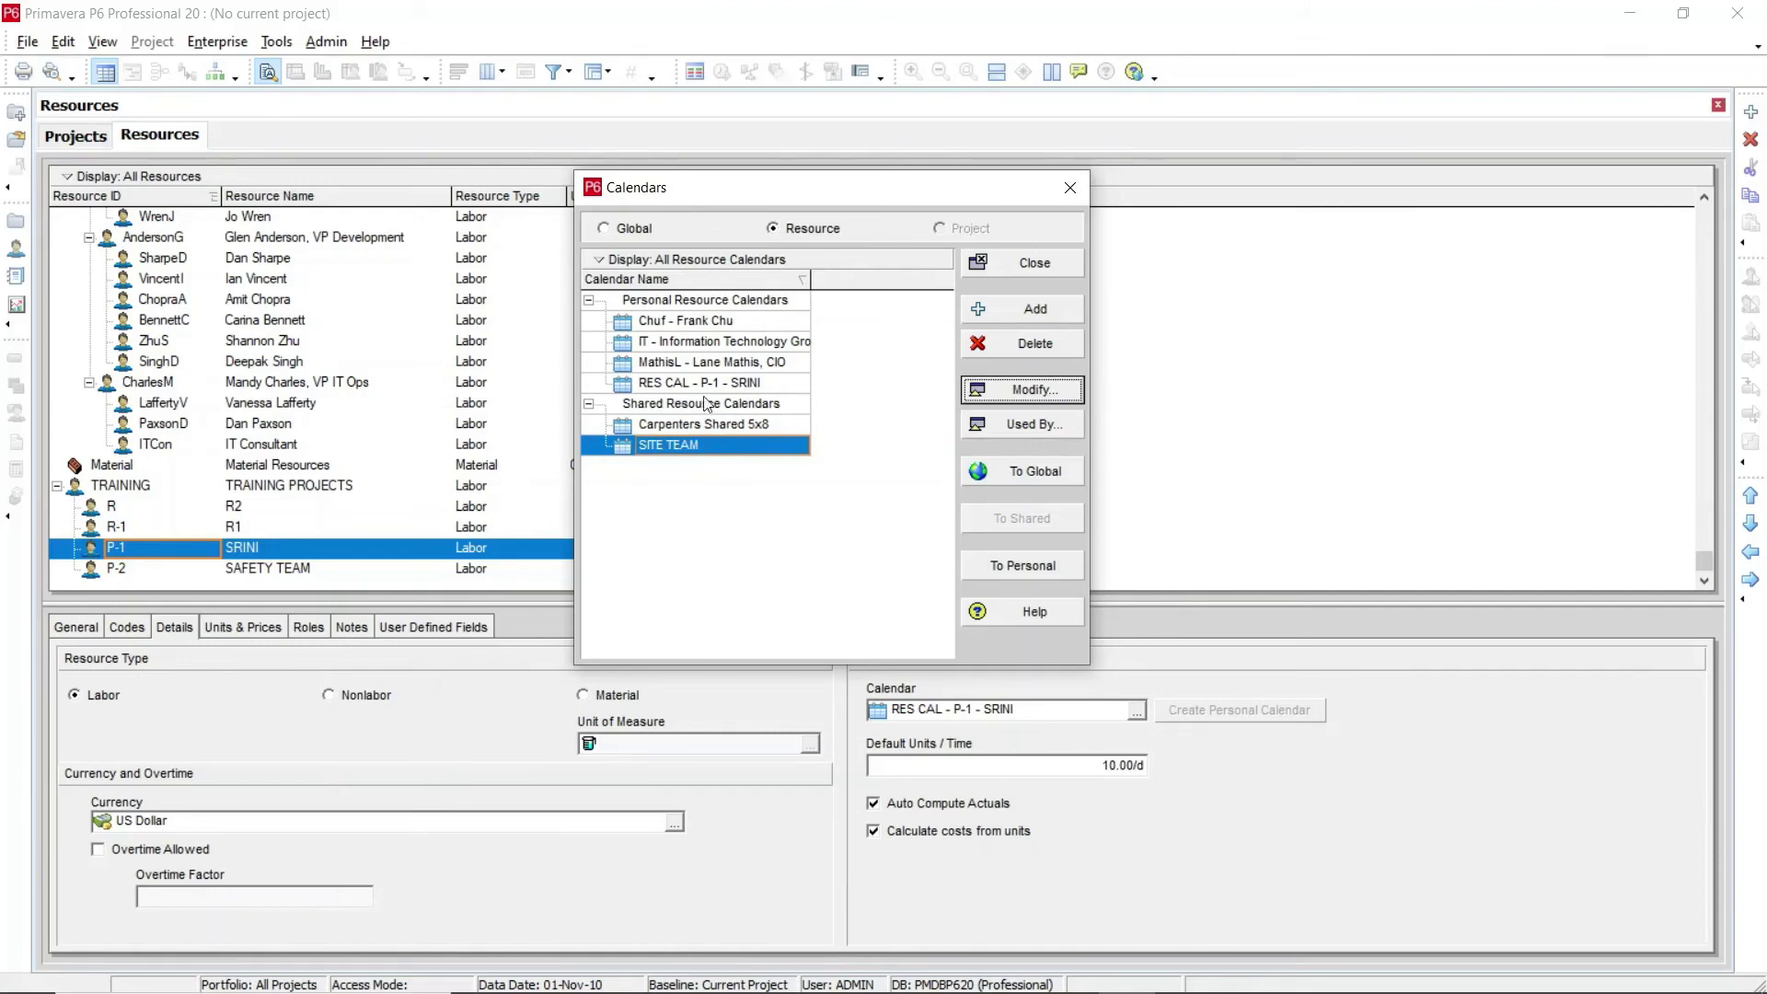
left_click(1007, 262)
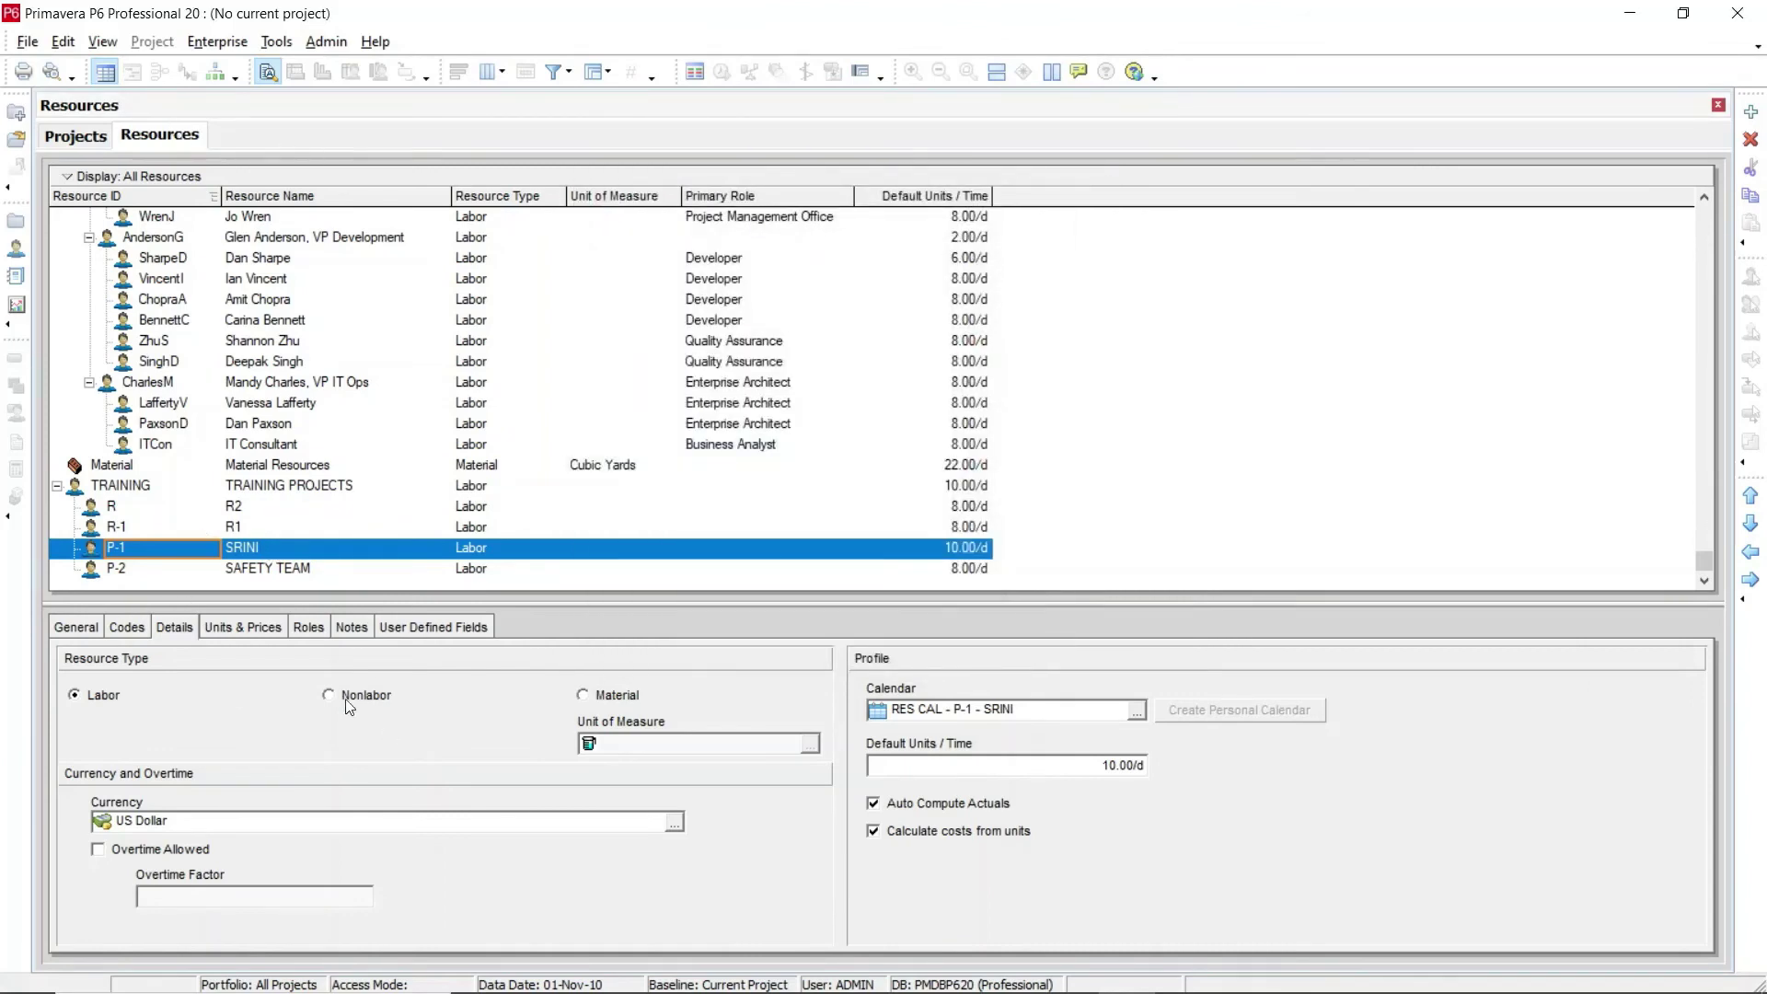
Assign the shared resource calendar SITE TEAM to resource P-2, SAFETY TEAM
left_click(259, 567)
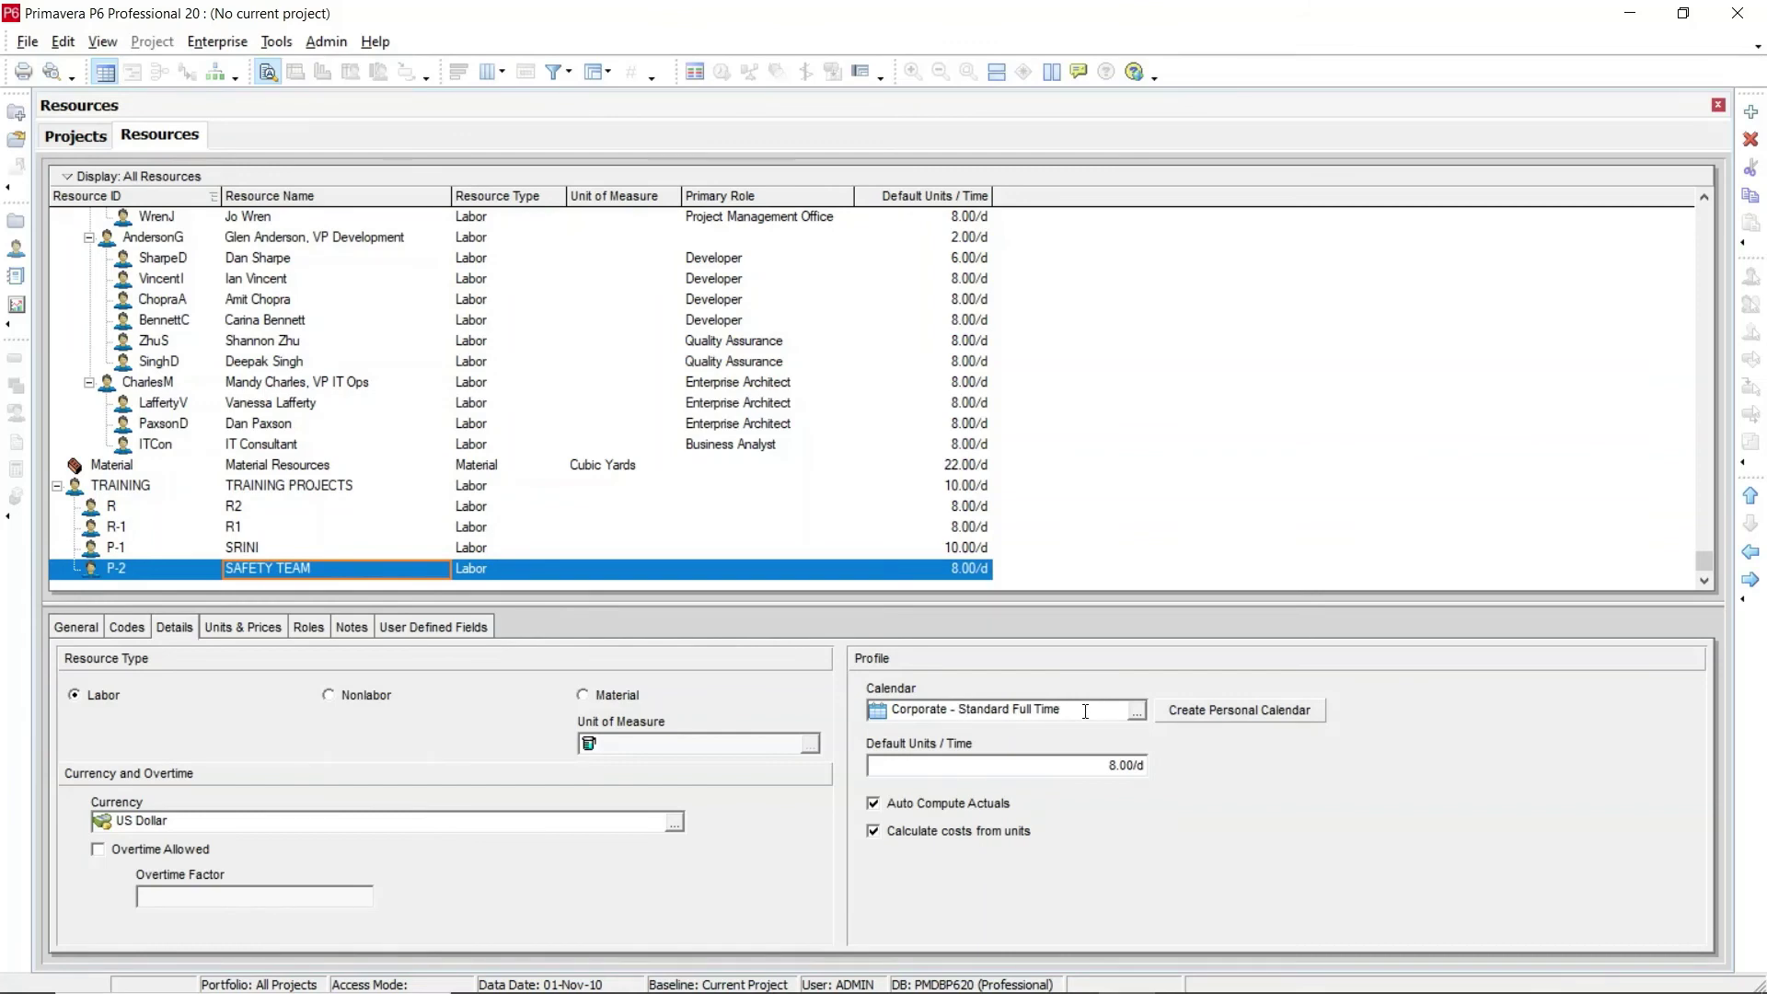
left_click(1137, 713)
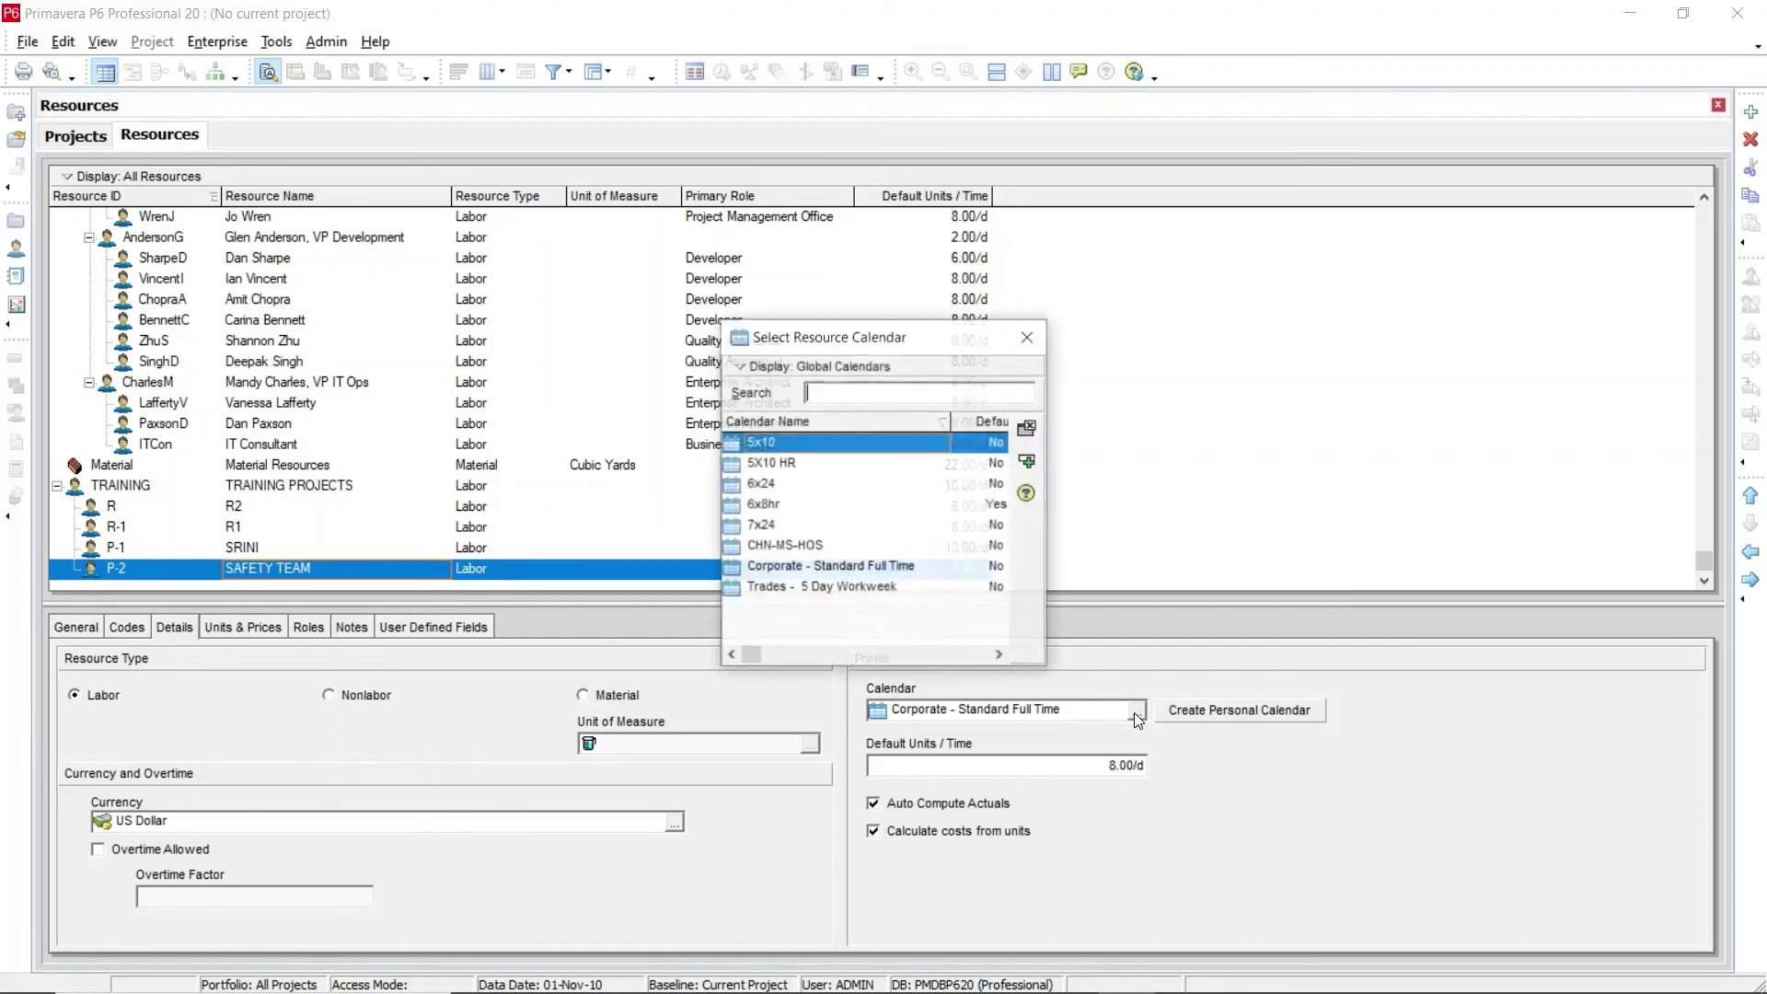
left_click(736, 374)
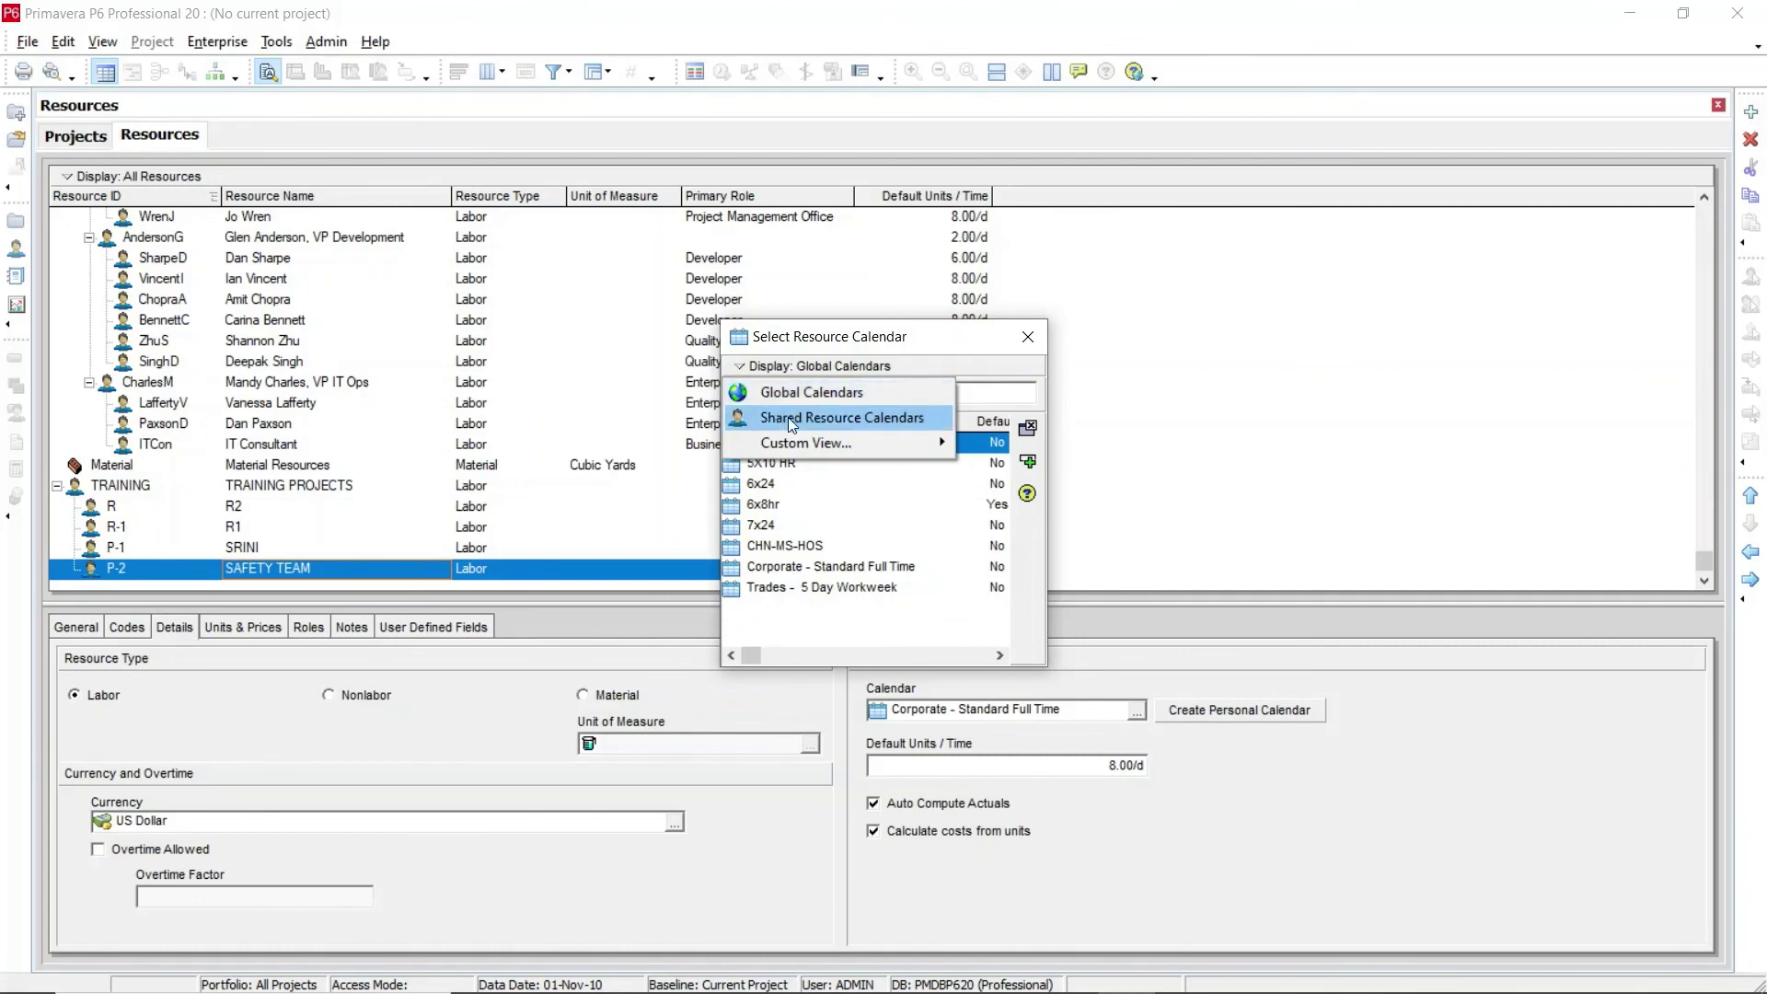
left_click(858, 417)
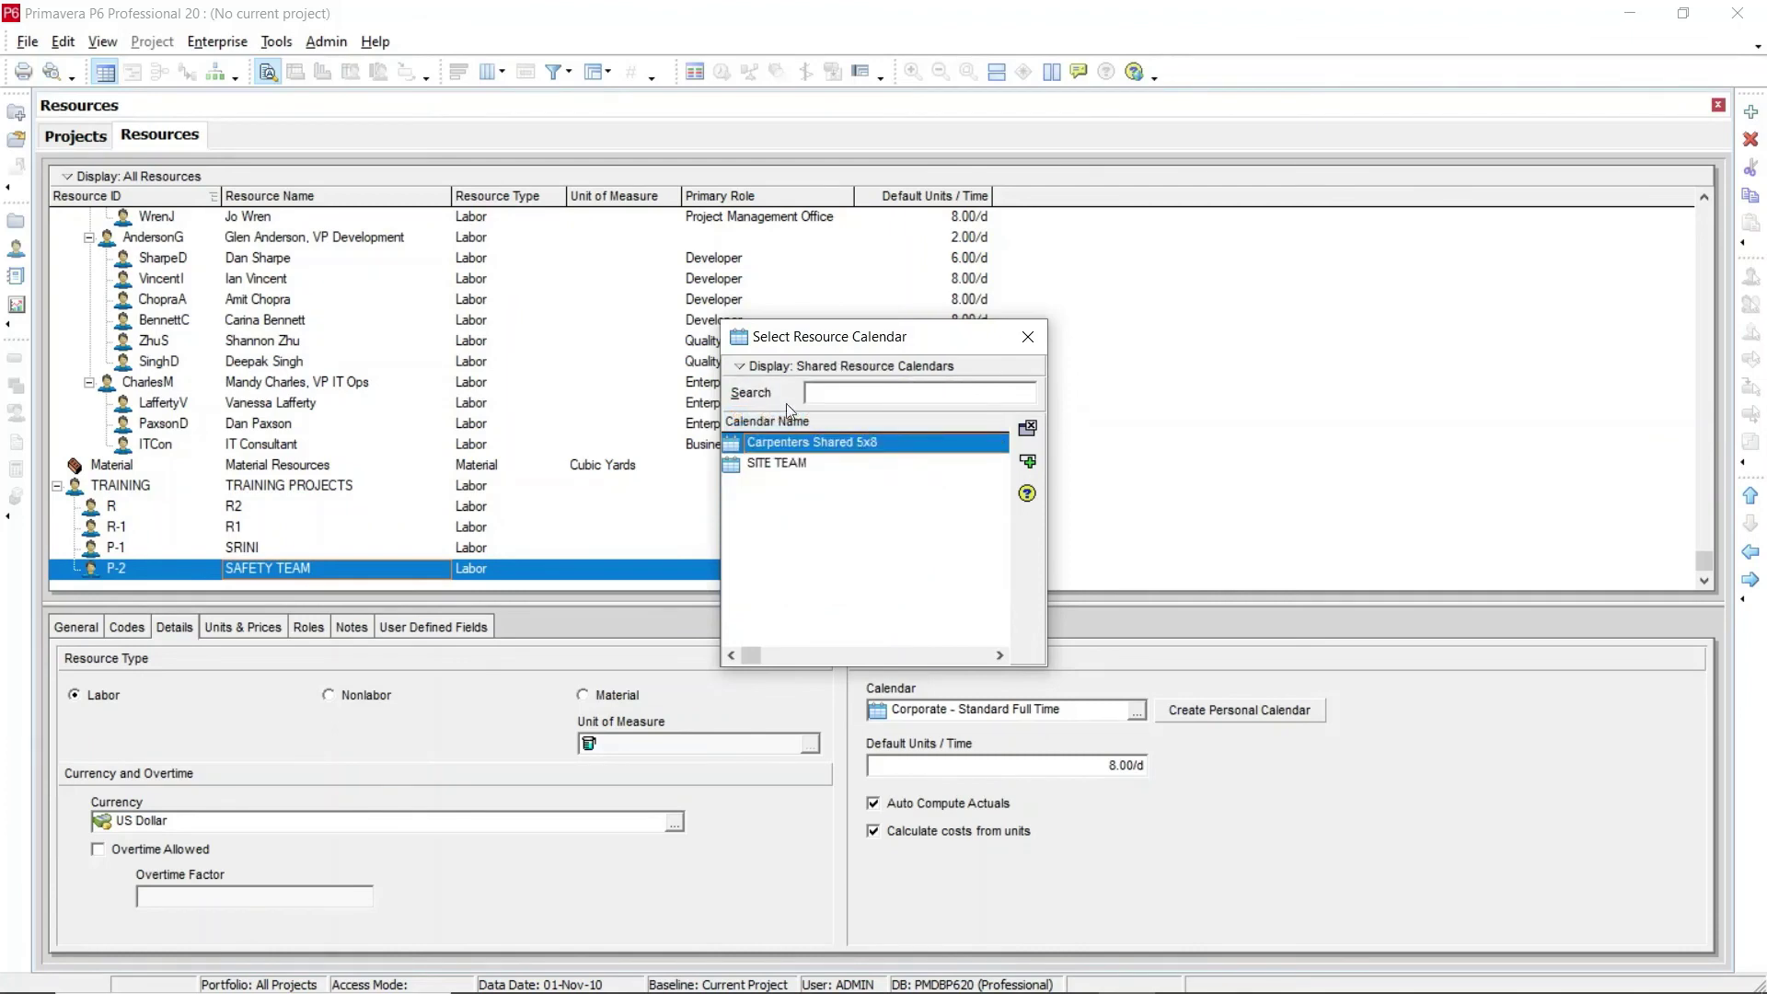
left_click(790, 467)
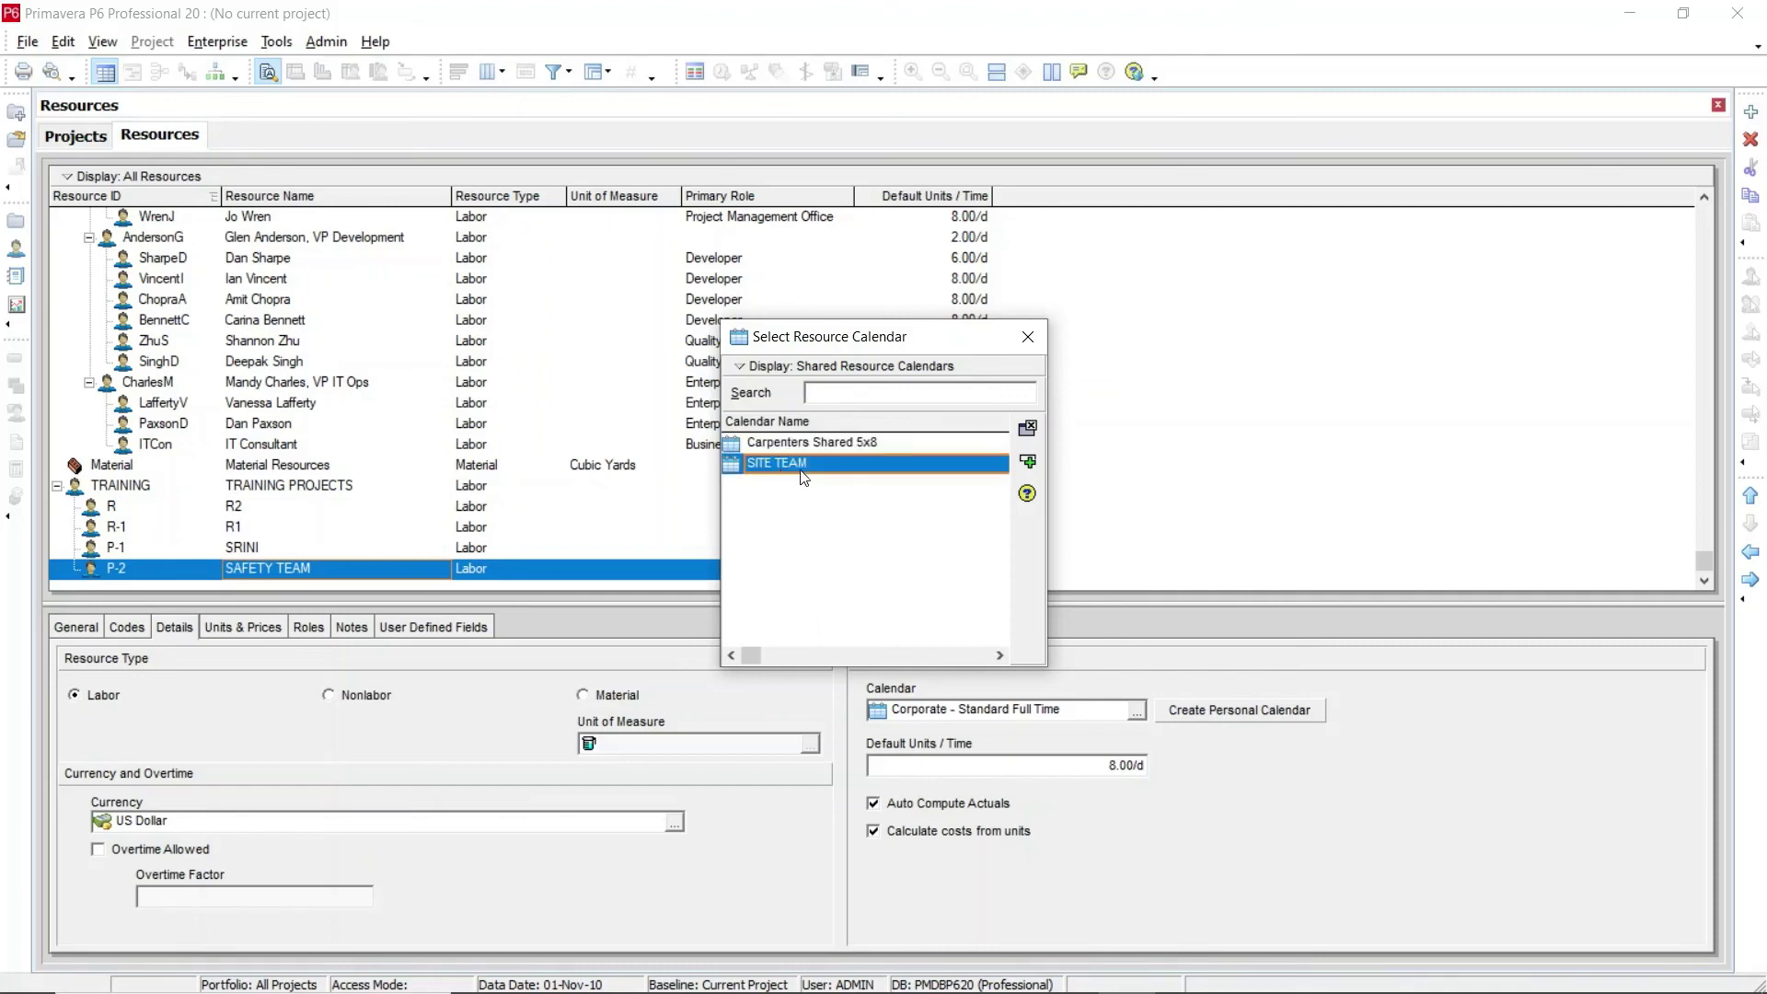
left_click(1029, 461)
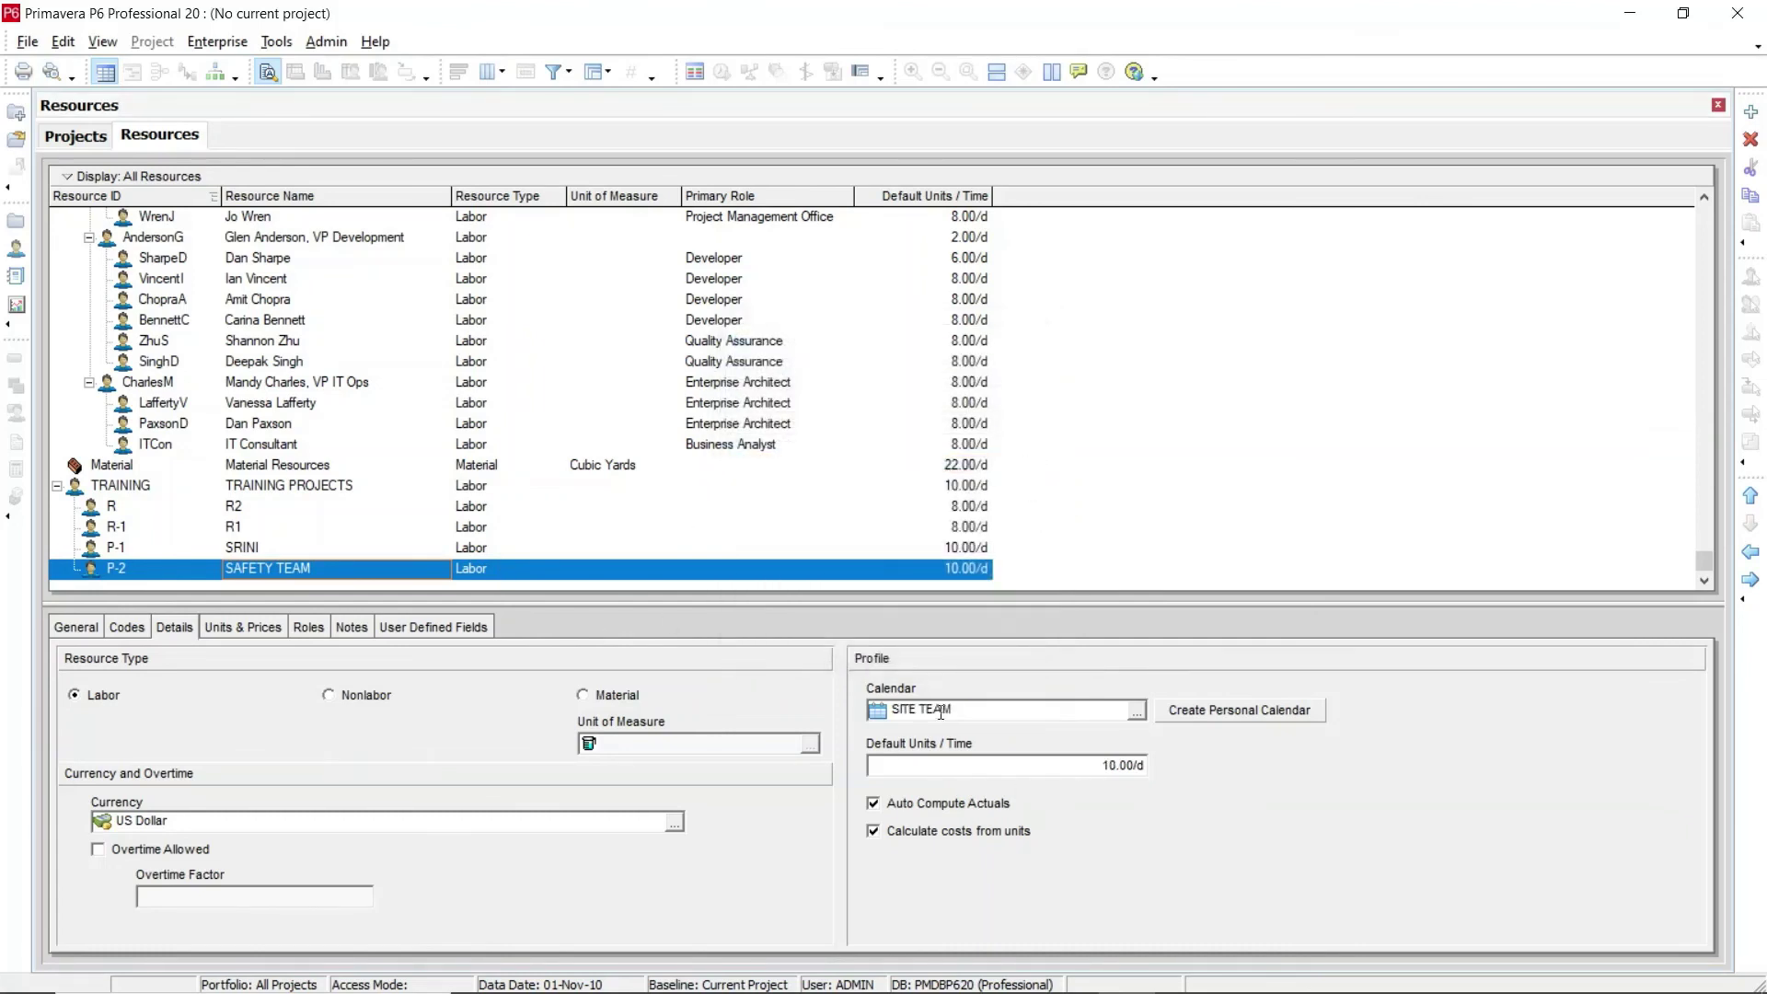